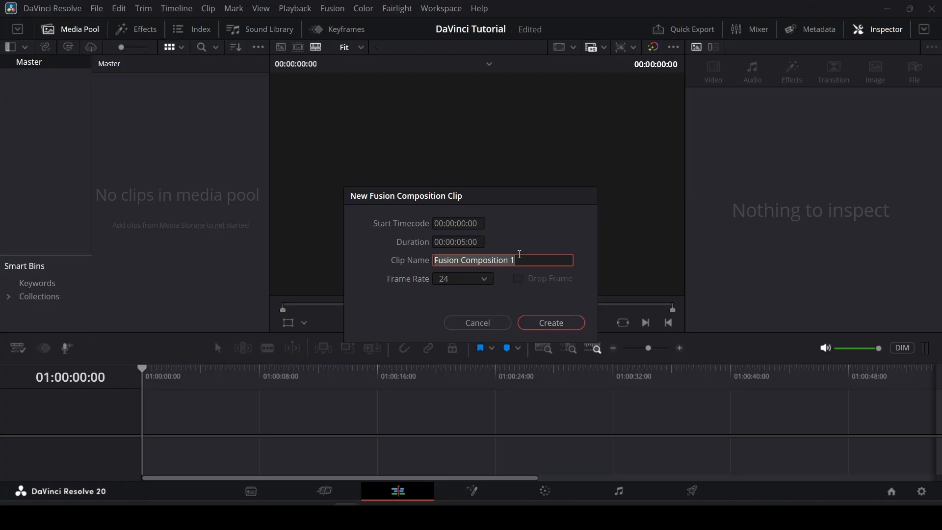
Create a Fusion composition clip named "wave ripple" and place it at the start of video track V1.
{"action": "type", "text": "wave ripple"}
{"action": "key", "text": "Return"}
{"action": "left_click_drag", "start_coordinate": [135, 98], "coordinate": [272, 425]}
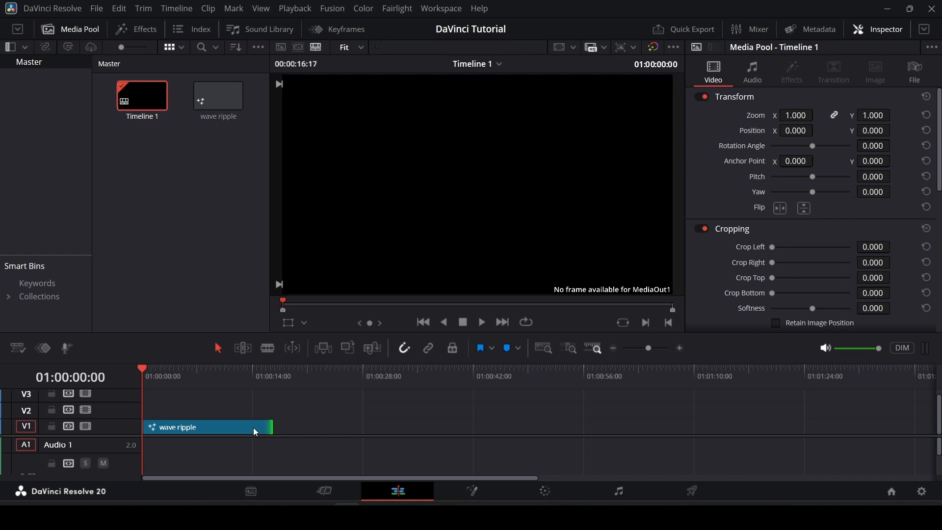
Open the wave ripple clip on the Fusion page and add a Background node before MediaOut1.
{"action": "left_click", "coordinate": [253, 428]}
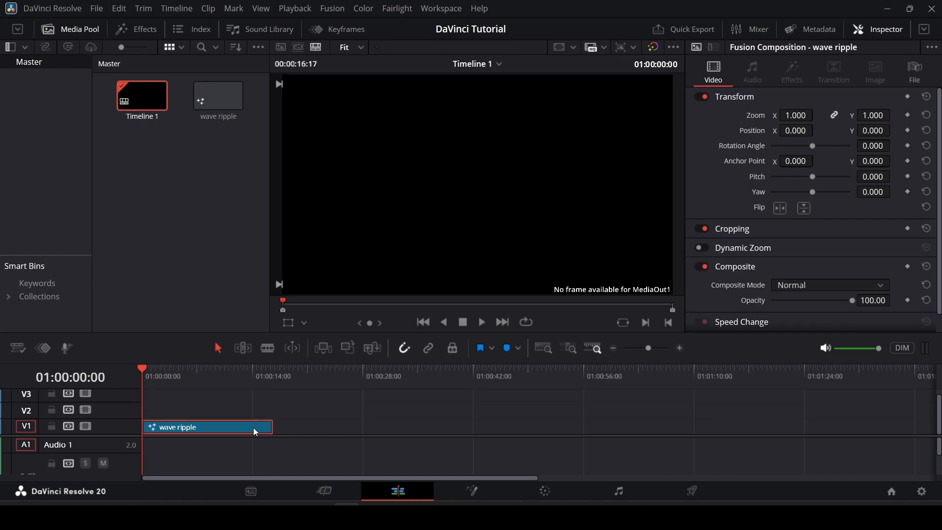
{"action": "left_click", "coordinate": [471, 492]}
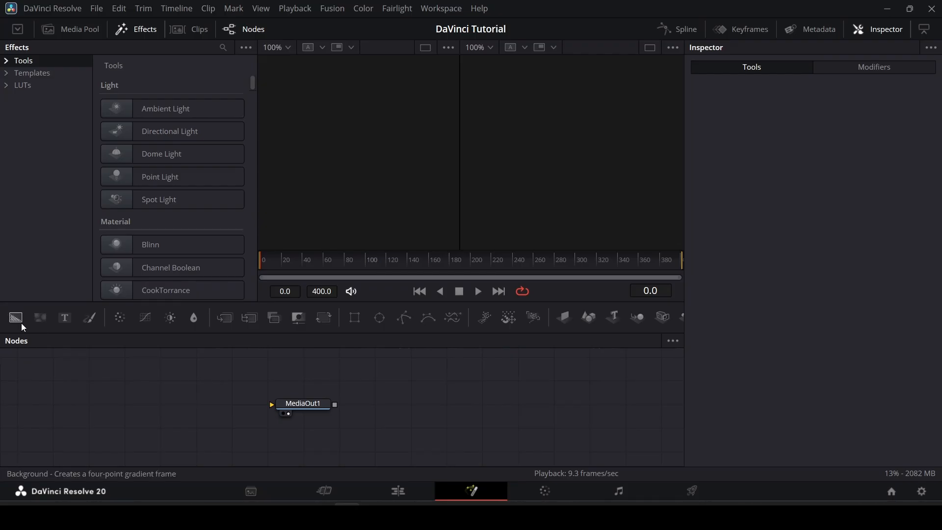
{"action": "left_click_drag", "start_coordinate": [13, 318], "coordinate": [84, 414]}
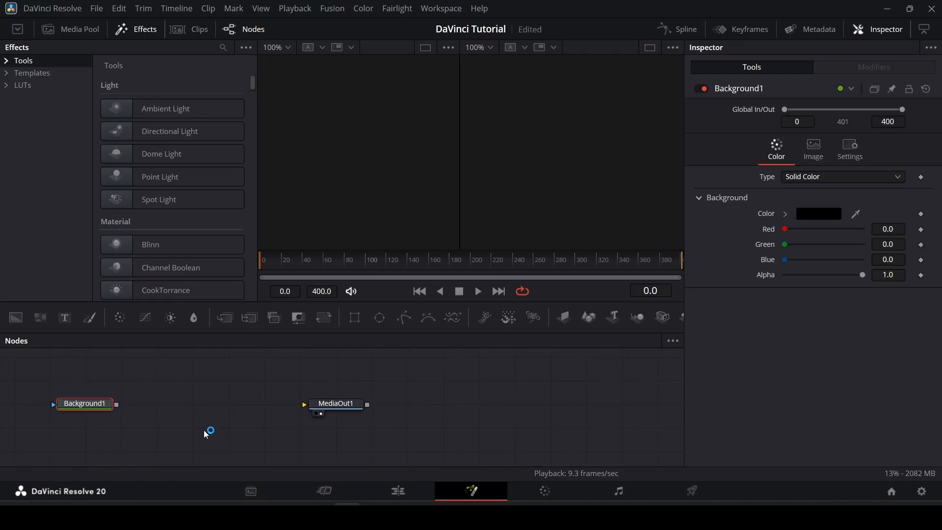
{"action": "key", "text": "shift+space"}
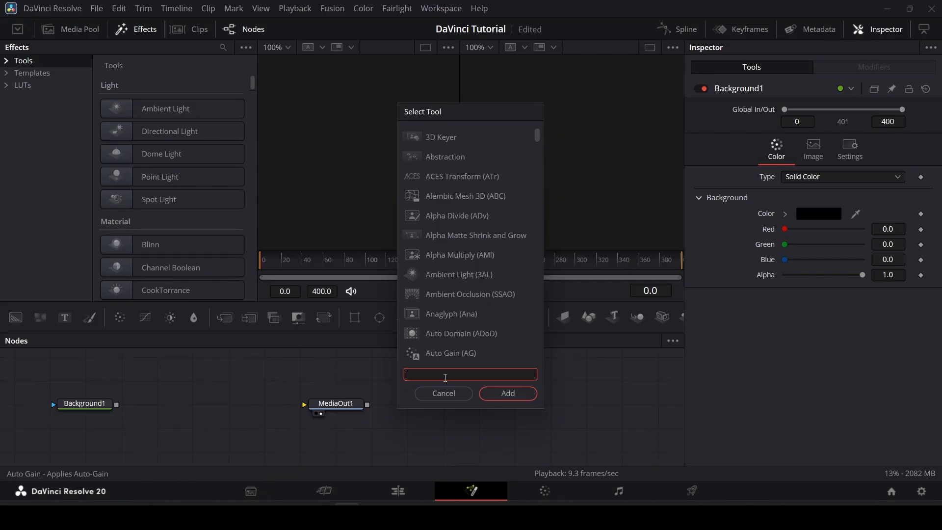
{"action": "type", "text": "ba"}
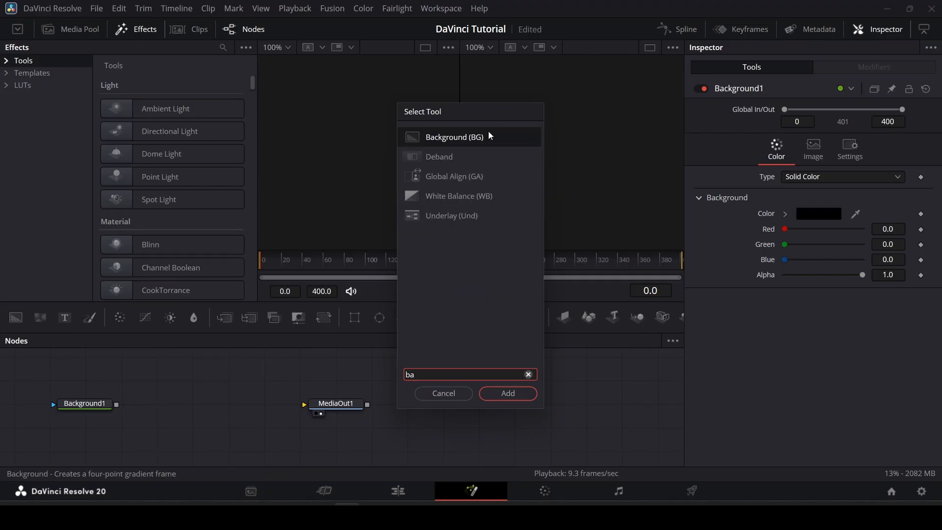
{"action": "left_click", "coordinate": [442, 393]}
Mask Background1 with a Rectangle node and connect the background's output to MediaOut1.
{"action": "left_click_drag", "start_coordinate": [91, 410], "coordinate": [127, 411]}
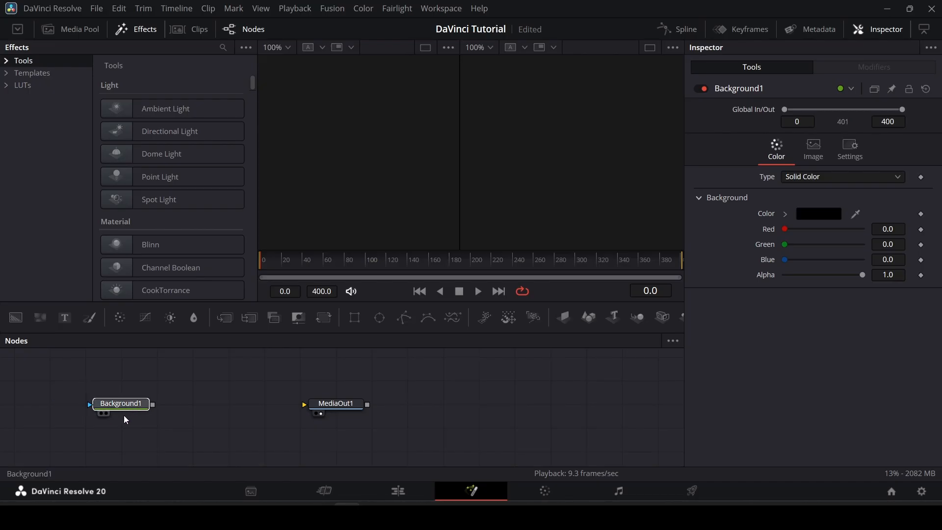
{"action": "left_click", "coordinate": [353, 318]}
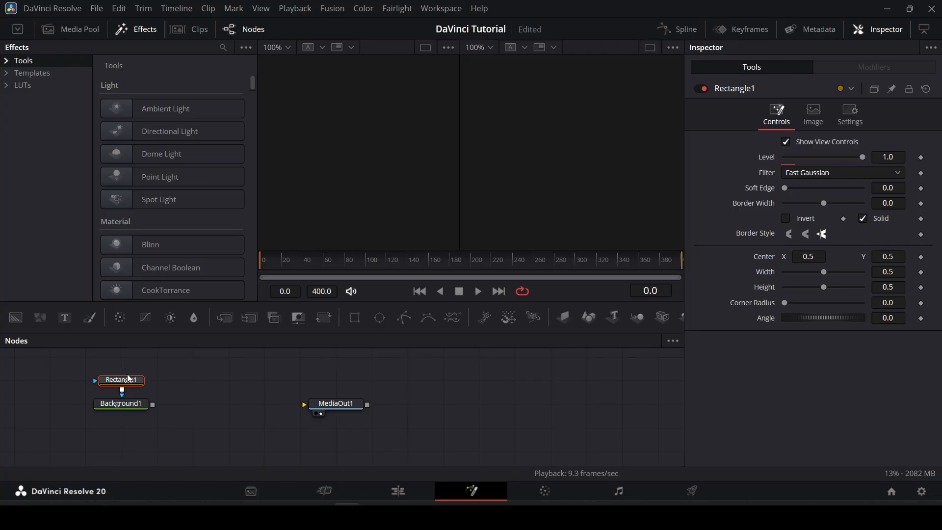
{"action": "left_click_drag", "start_coordinate": [153, 404], "coordinate": [316, 403]}
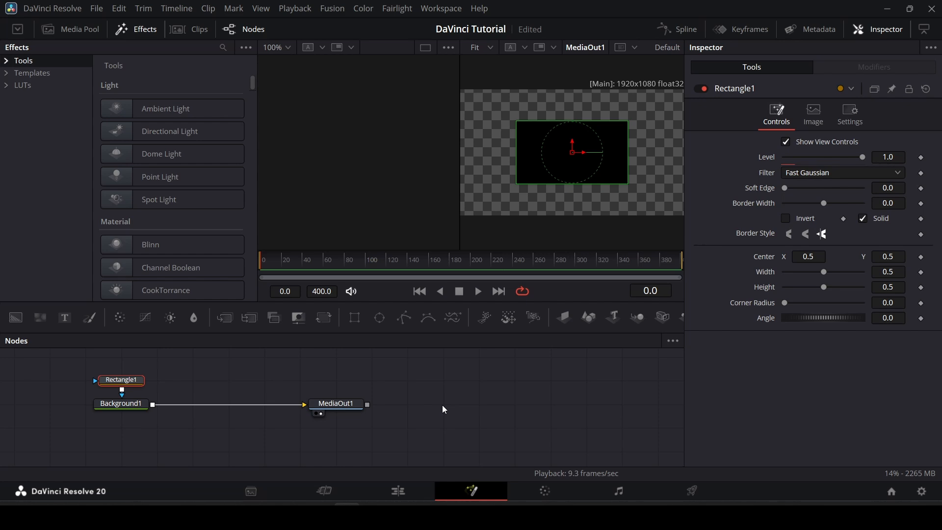
Set the Background1 colour to bright blue #01b3ff.
{"action": "left_click", "coordinate": [124, 404]}
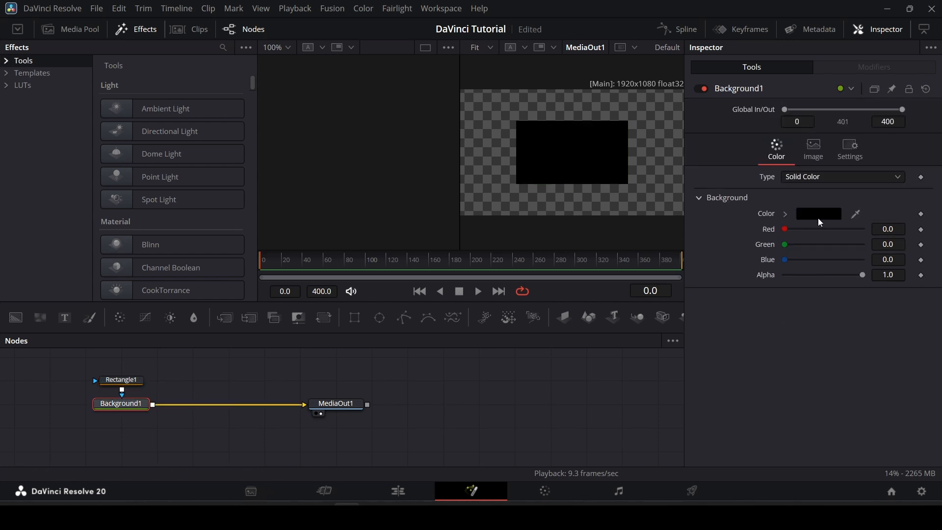
{"action": "left_click", "coordinate": [820, 217]}
{"action": "left_click_drag", "start_coordinate": [567, 169], "coordinate": [521, 156]}
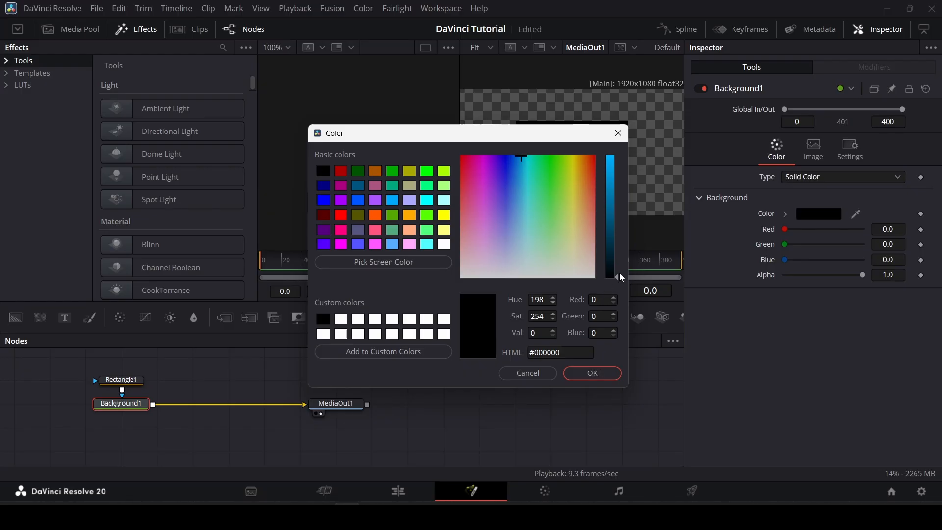
{"action": "left_click", "coordinate": [611, 152]}
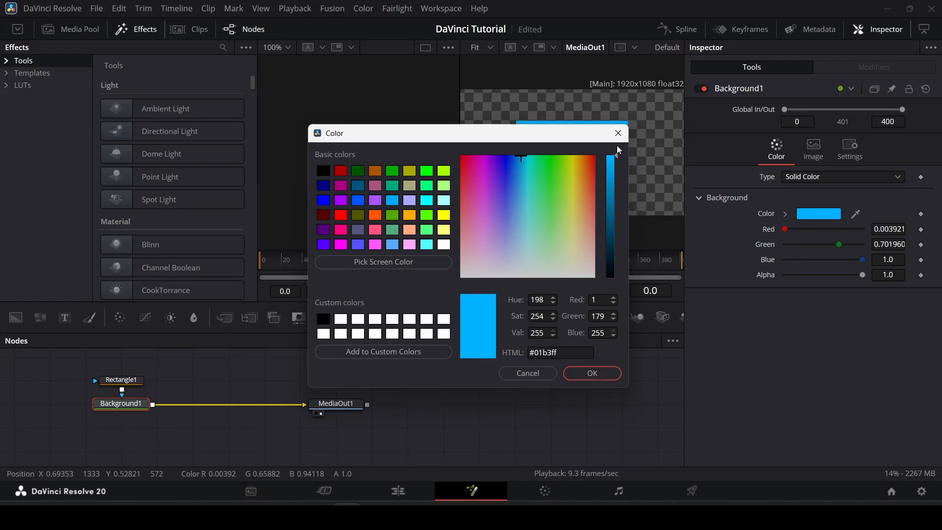
{"action": "left_click", "coordinate": [584, 371]}
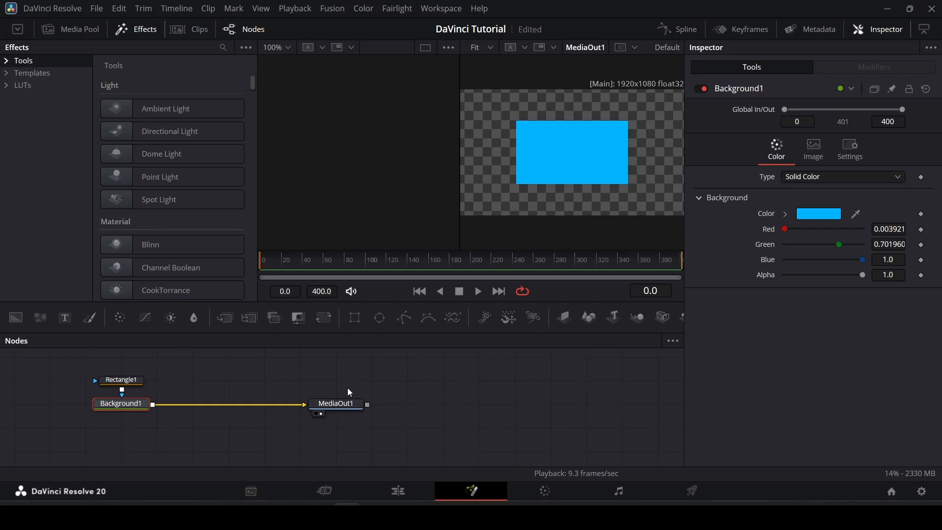
Add a Ripples node between Background1 and MediaOut1.
{"action": "key", "text": "shift+space"}
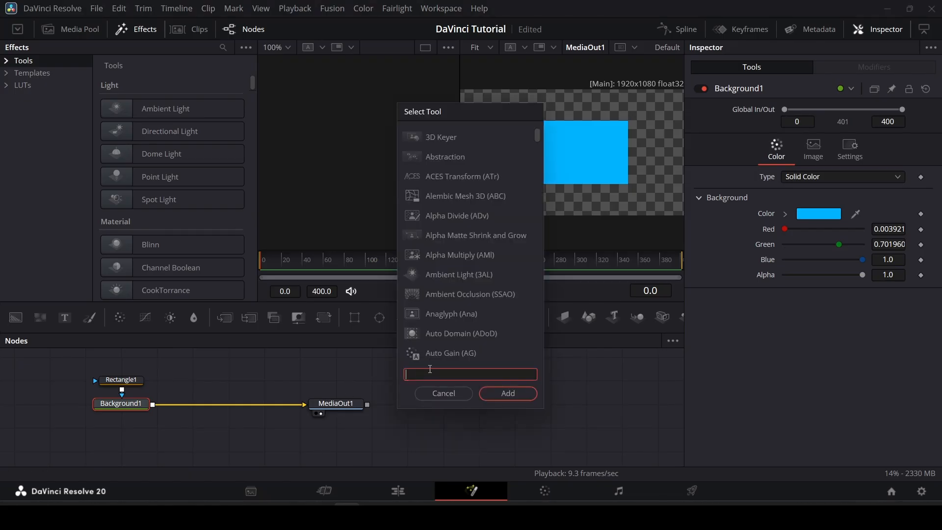
{"action": "type", "text": "rip"}
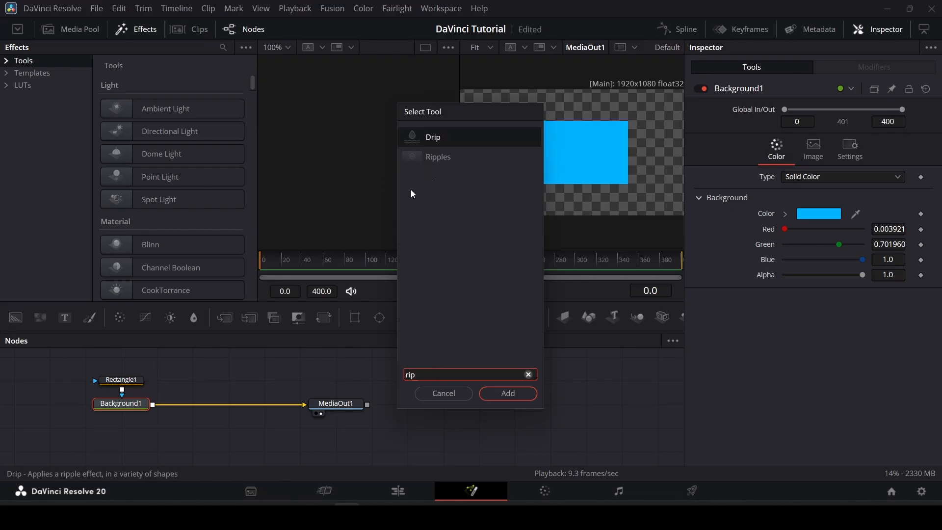
{"action": "left_click", "coordinate": [445, 159]}
{"action": "left_click", "coordinate": [510, 396]}
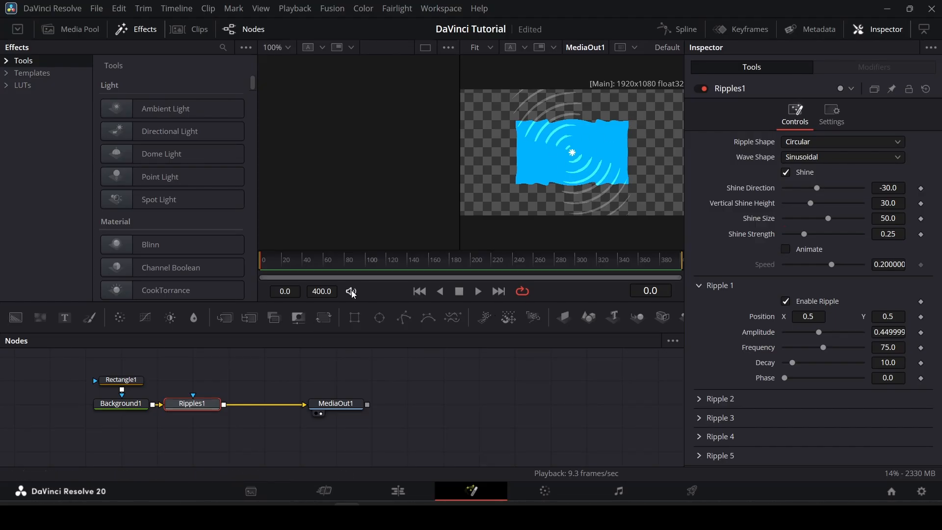
Play the composition briefly to check the ripple motion and return to the first frame.
{"action": "left_click", "coordinate": [478, 291]}
{"action": "left_click", "coordinate": [459, 290]}
{"action": "left_click", "coordinate": [419, 291]}
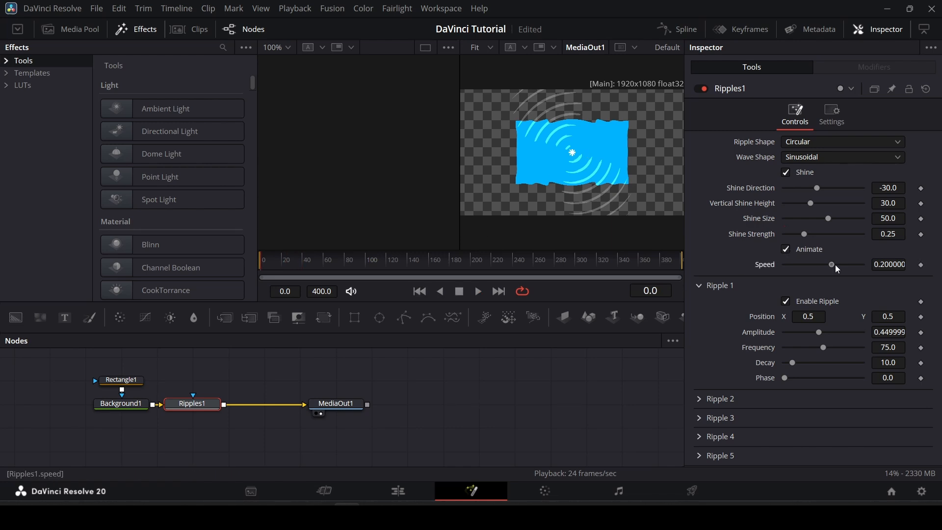
Animate the ripples at a speed of 0.54, preview the motion, and return to frame 0.
{"action": "left_click_drag", "start_coordinate": [835, 264], "coordinate": [846, 264]}
{"action": "left_click", "coordinate": [478, 291]}
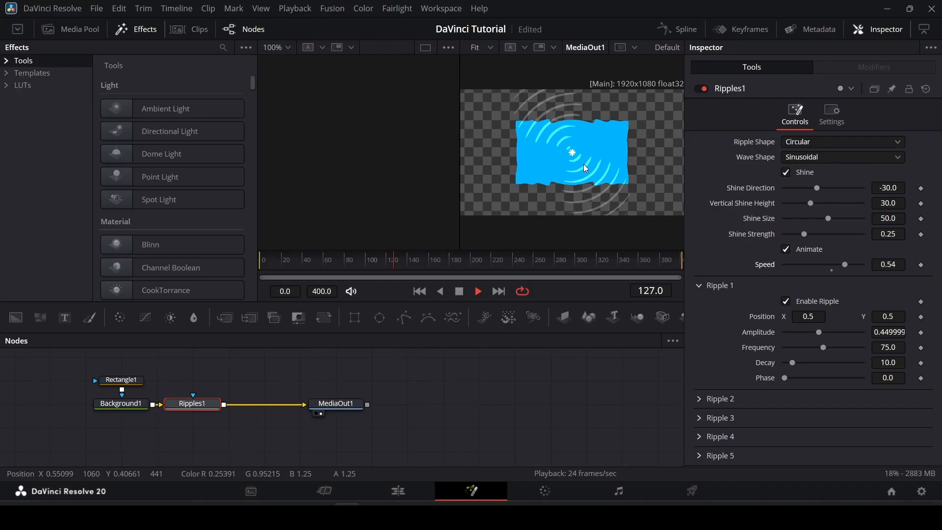
{"action": "left_click", "coordinate": [460, 291]}
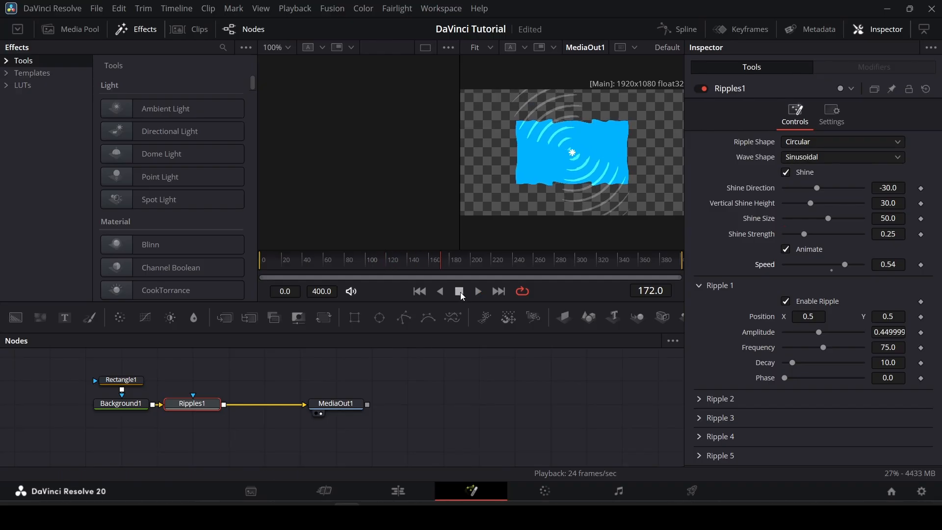
{"action": "left_click", "coordinate": [419, 292]}
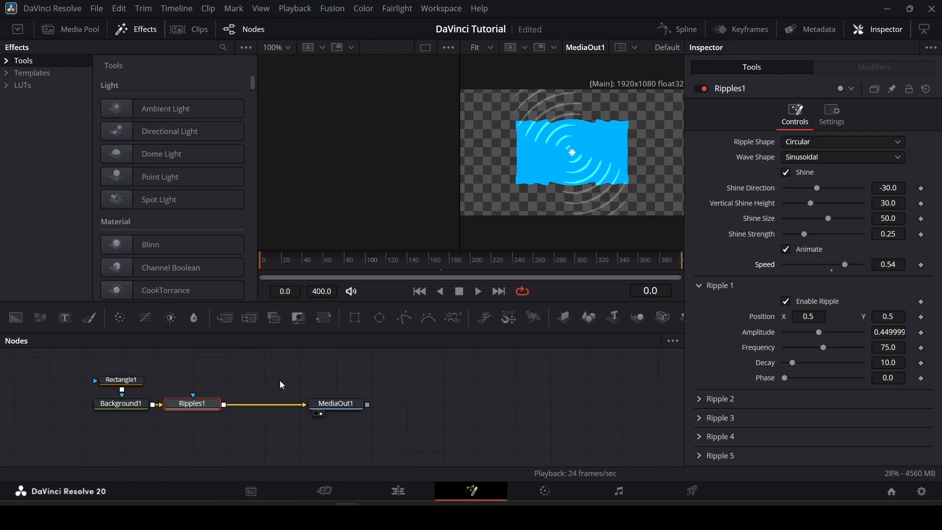
Add an Image Plane 3D node after Ripples1 and spread the plane and MediaOut1 nodes farther apart.
{"action": "key", "text": "shift+space"}
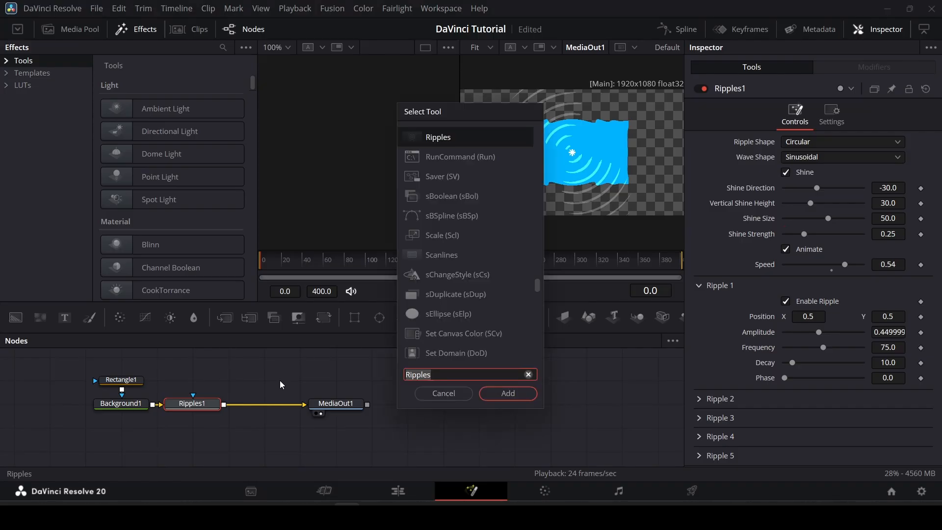
{"action": "type", "text": "3d"}
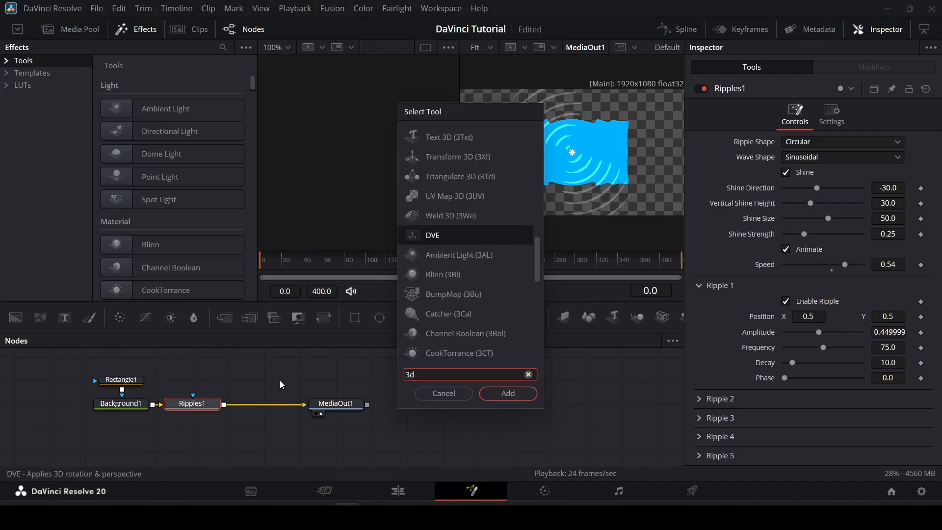
{"action": "type", "text": "pl"}
{"action": "key", "text": "BackSpace"}
{"action": "key", "text": "BackSpace"}
{"action": "type", "text": "im"}
{"action": "key", "text": "BackSpace"}
{"action": "key", "text": "BackSpace"}
{"action": "key", "text": "BackSpace"}
{"action": "key", "text": "BackSpace"}
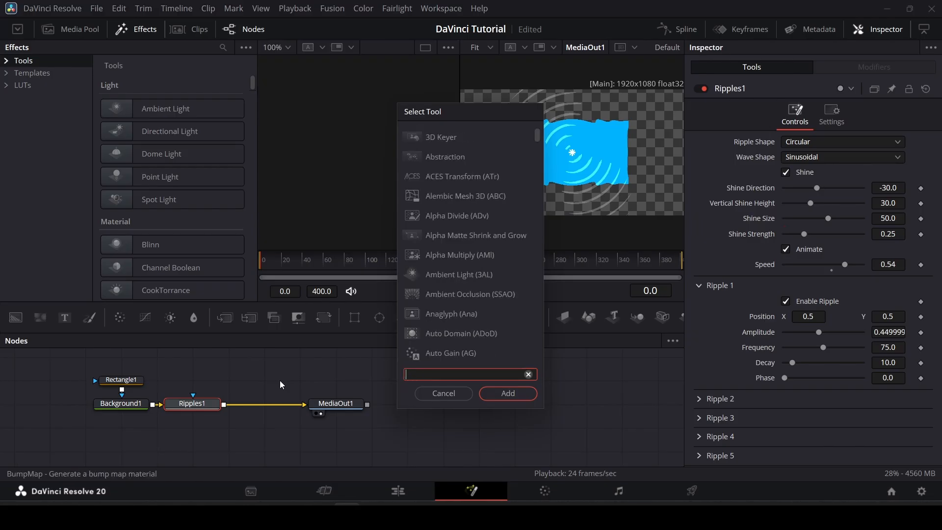
{"action": "type", "text": "plan"}
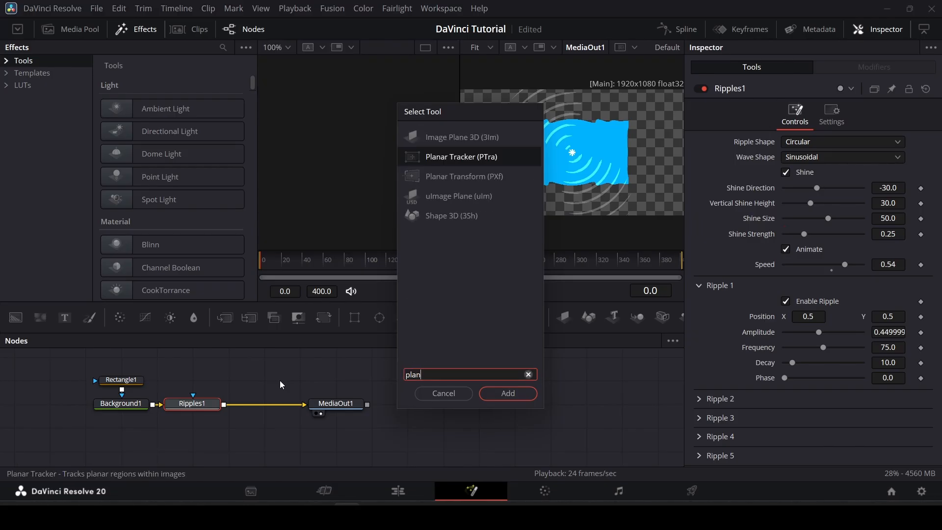
{"action": "left_click", "coordinate": [458, 136]}
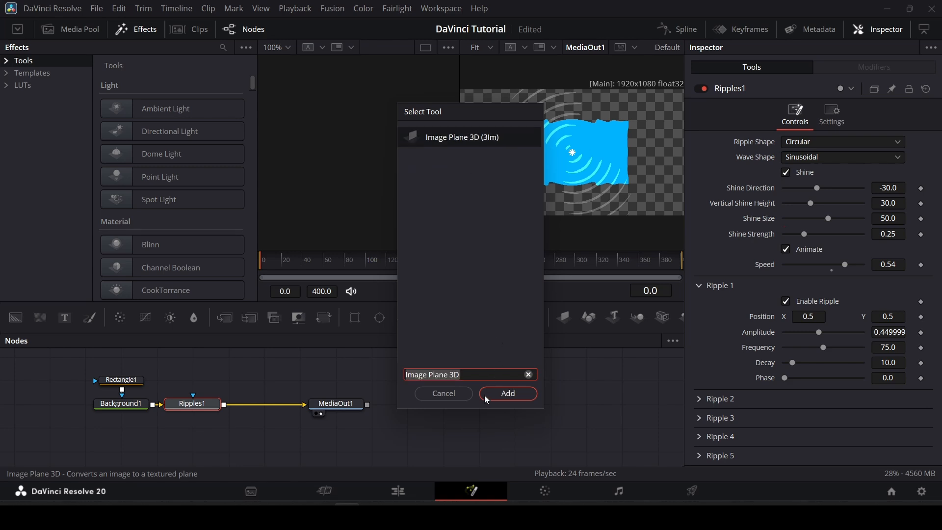
{"action": "left_click", "coordinate": [510, 395]}
{"action": "left_click_drag", "start_coordinate": [336, 407], "coordinate": [466, 409]}
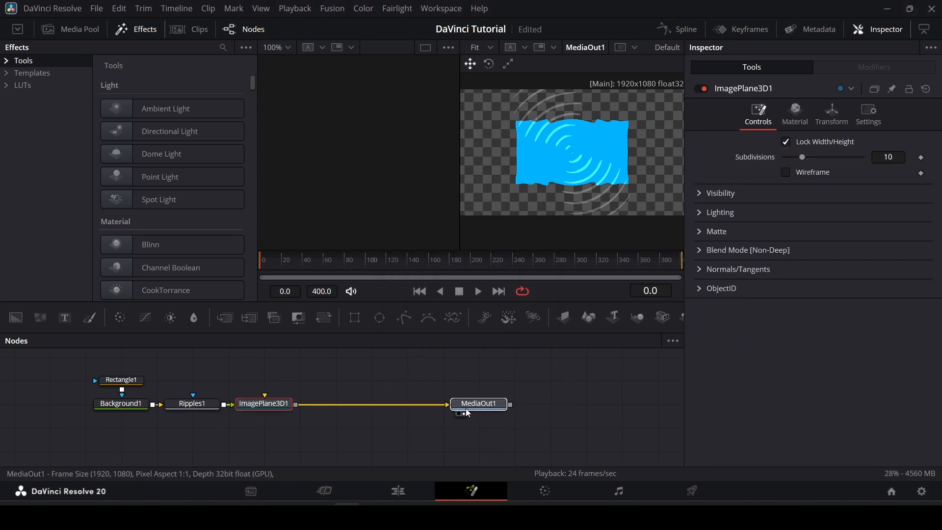
{"action": "left_click_drag", "start_coordinate": [267, 407], "coordinate": [302, 405]}
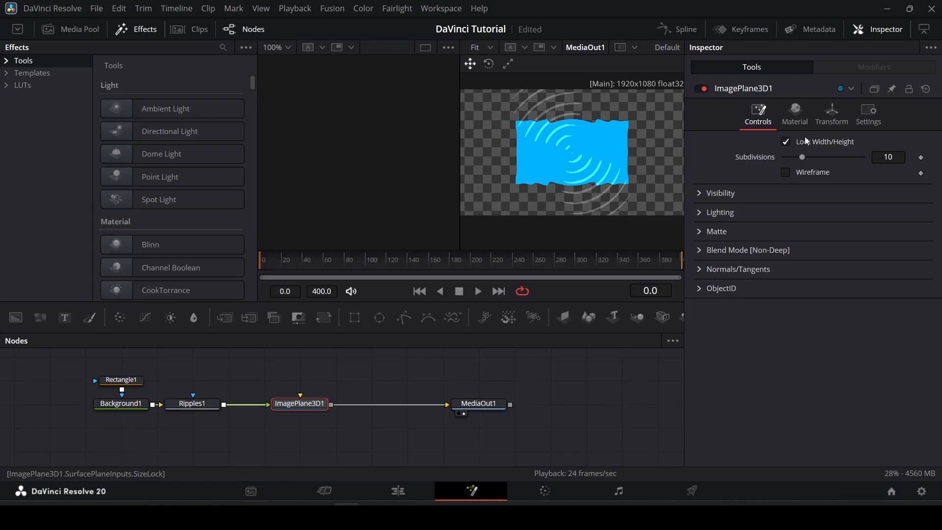
Try rotating the image plane about its X axis and reset the X rotation to 0.
{"action": "left_click", "coordinate": [831, 116]}
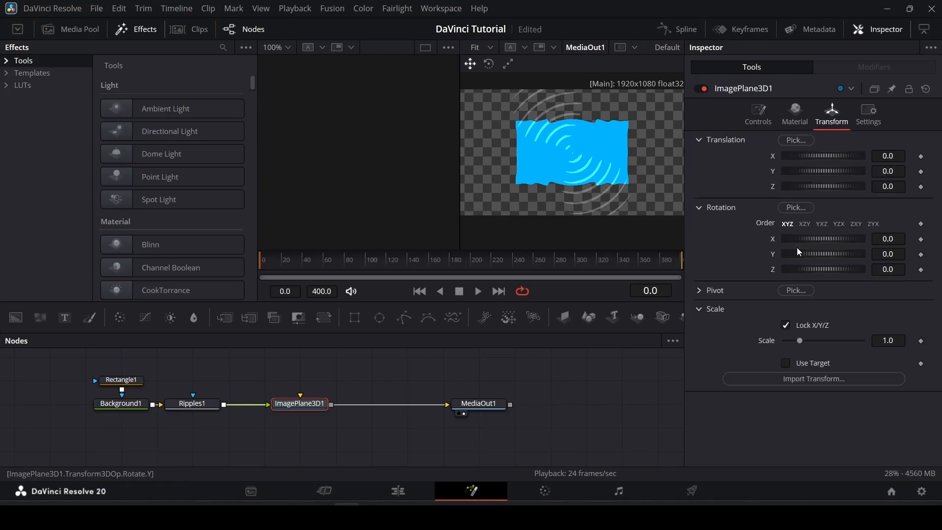
{"action": "mouse_move", "coordinate": [801, 242]}
{"action": "left_mouse_down"}
{"action": "mouse_move", "coordinate": [816, 237]}
{"action": "mouse_move", "coordinate": [799, 238]}
{"action": "left_mouse_up"}
{"action": "left_click_drag", "start_coordinate": [900, 241], "coordinate": [831, 240]}
{"action": "type", "text": "0"}
{"action": "key", "text": "Tab"}
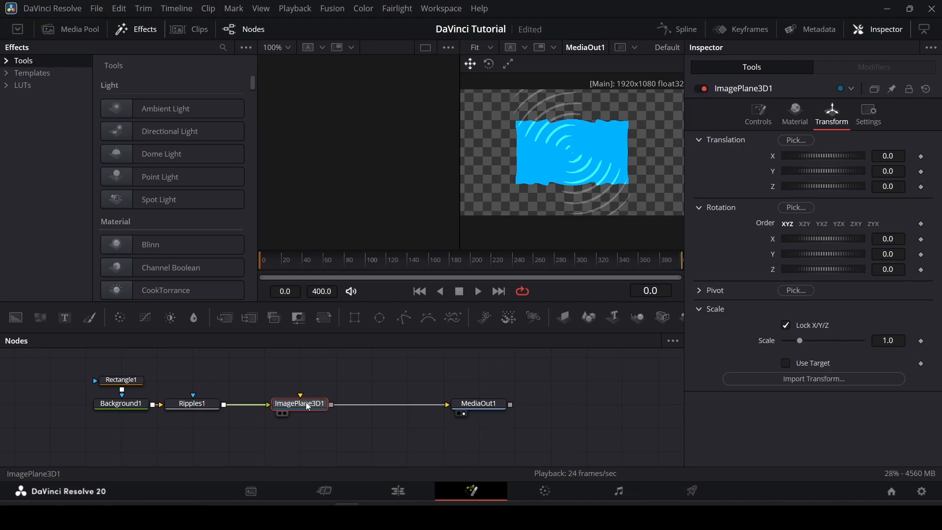
Disconnect Ripples1 from MediaOut1 and try to connect the raised ImagePlane3D1 node directly to MediaOut1.
{"action": "left_click_drag", "start_coordinate": [298, 405], "coordinate": [299, 382]}
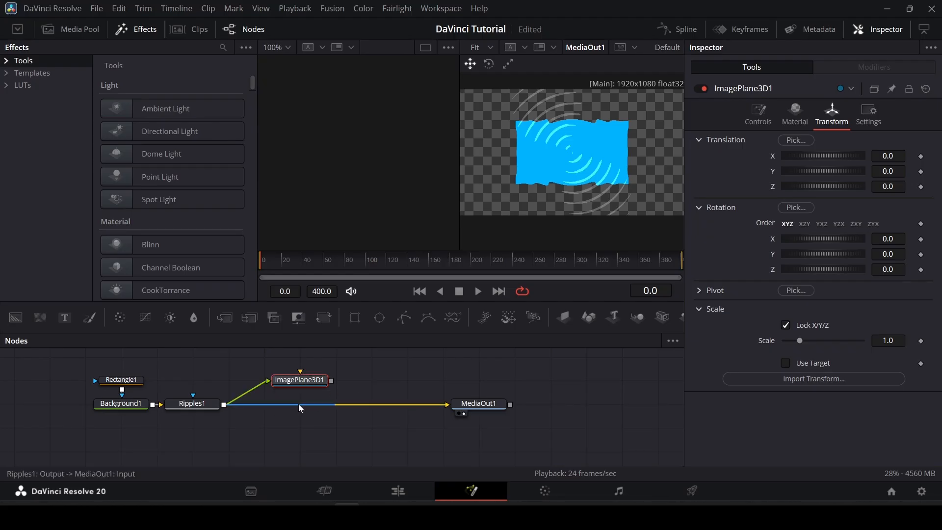
{"action": "left_click_drag", "start_coordinate": [447, 404], "coordinate": [422, 416]}
{"action": "left_click_drag", "start_coordinate": [330, 381], "coordinate": [469, 406]}
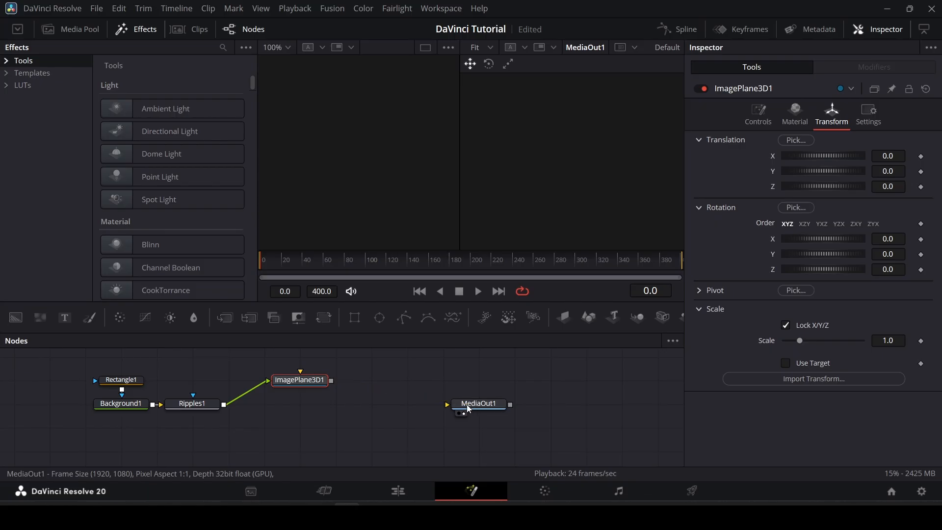
Add a Renderer 3D node and wire it between ImagePlane3D1 and MediaOut1.
{"action": "left_click", "coordinate": [392, 405]}
{"action": "key", "text": "shift+space"}
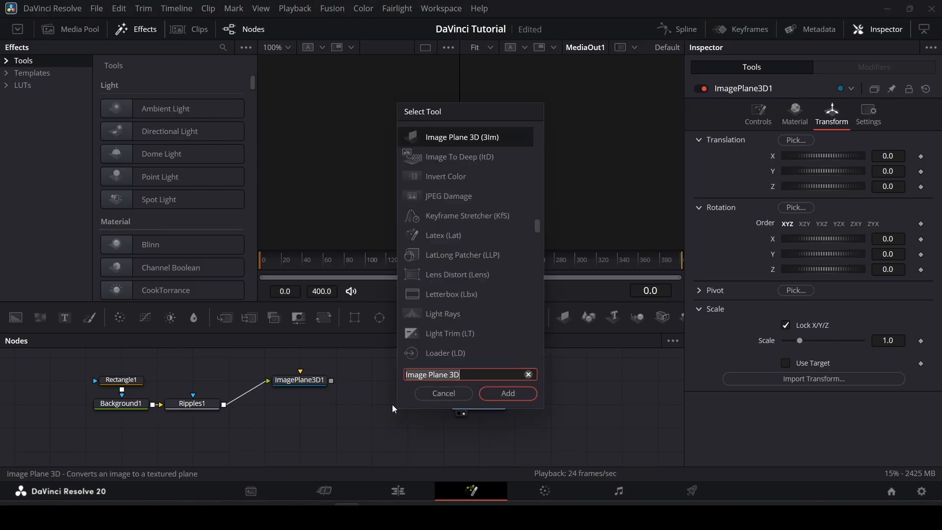
{"action": "type", "text": "renderer 3D"}
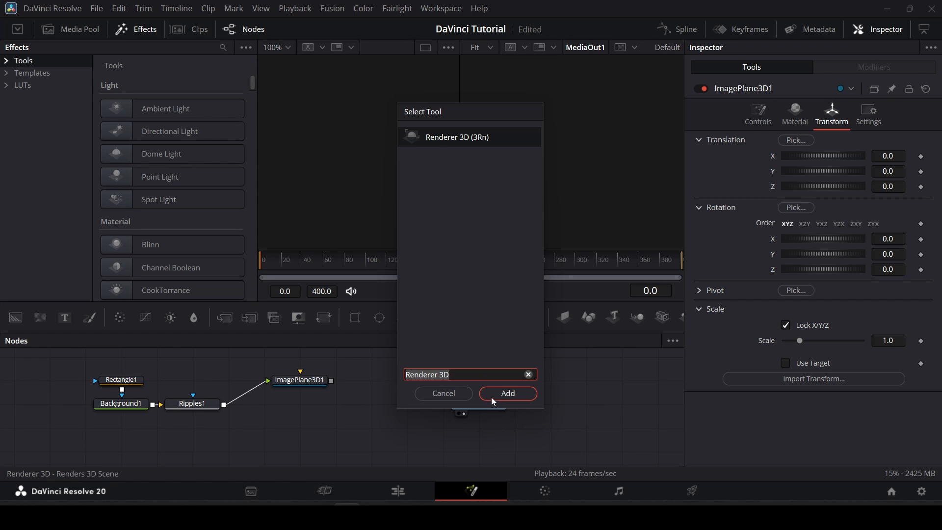
{"action": "left_click", "coordinate": [493, 398]}
{"action": "left_click", "coordinate": [332, 381]}
{"action": "left_click_drag", "start_coordinate": [331, 382], "coordinate": [376, 404]}
{"action": "left_click_drag", "start_coordinate": [470, 403], "coordinate": [505, 403]}
{"action": "left_click_drag", "start_coordinate": [438, 405], "coordinate": [483, 404]}
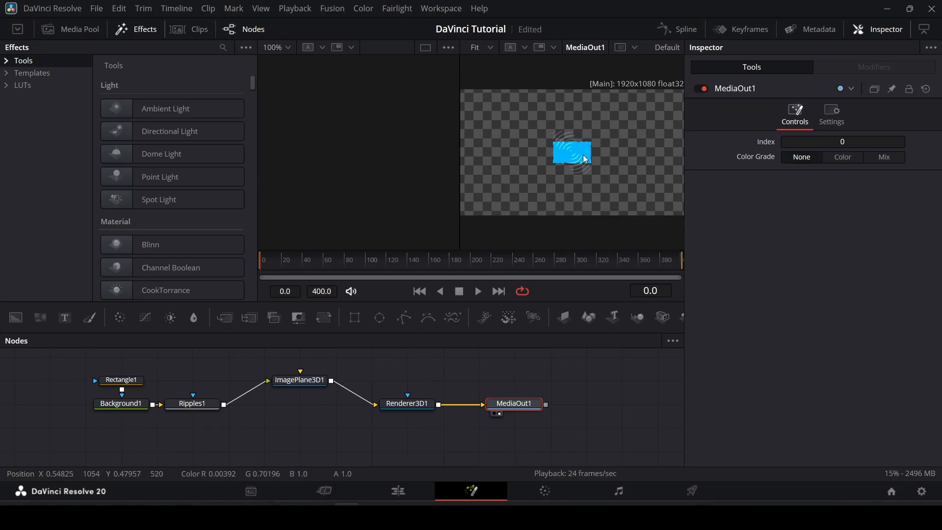
Tilt ImagePlane3D1 to an X rotation of -49.6, enlarge it to a scale of 4.173, and preview the animation.
{"action": "left_click", "coordinate": [293, 381]}
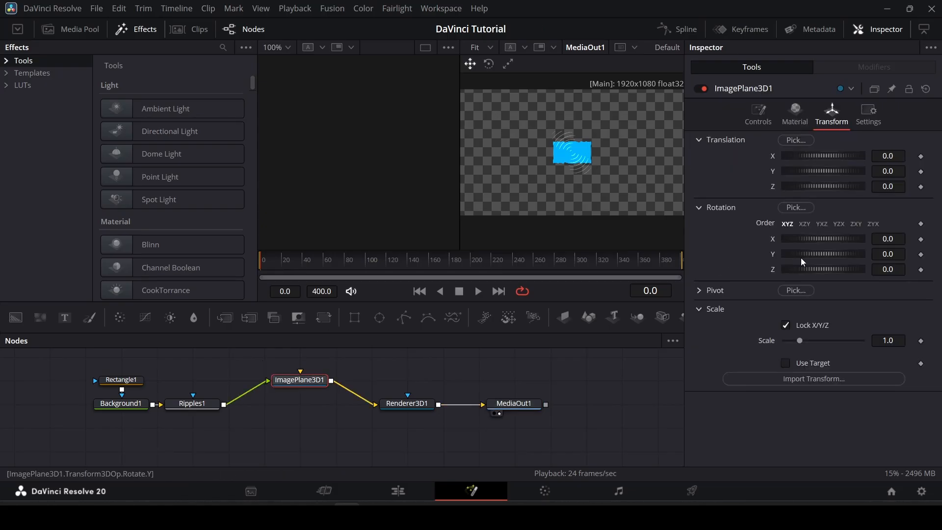
{"action": "left_click_drag", "start_coordinate": [805, 239], "coordinate": [793, 239]}
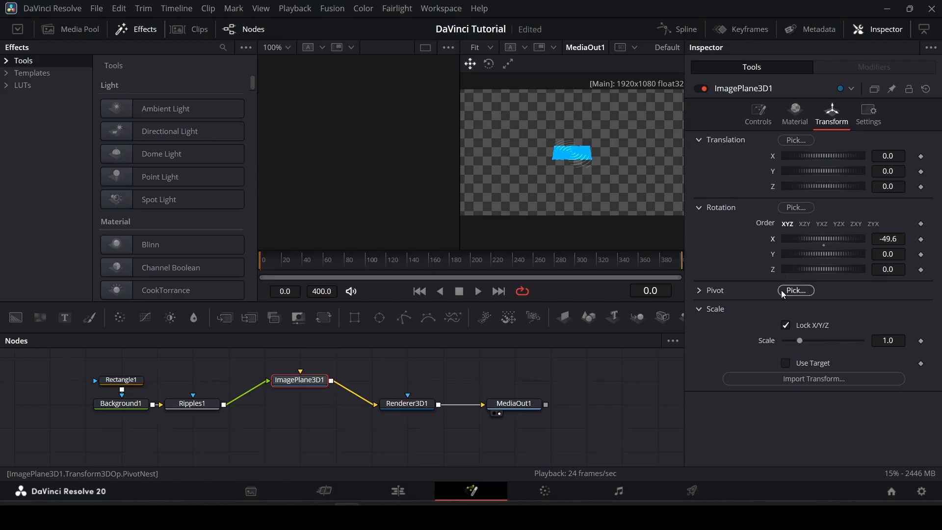
{"action": "left_click_drag", "start_coordinate": [800, 340], "coordinate": [854, 340]}
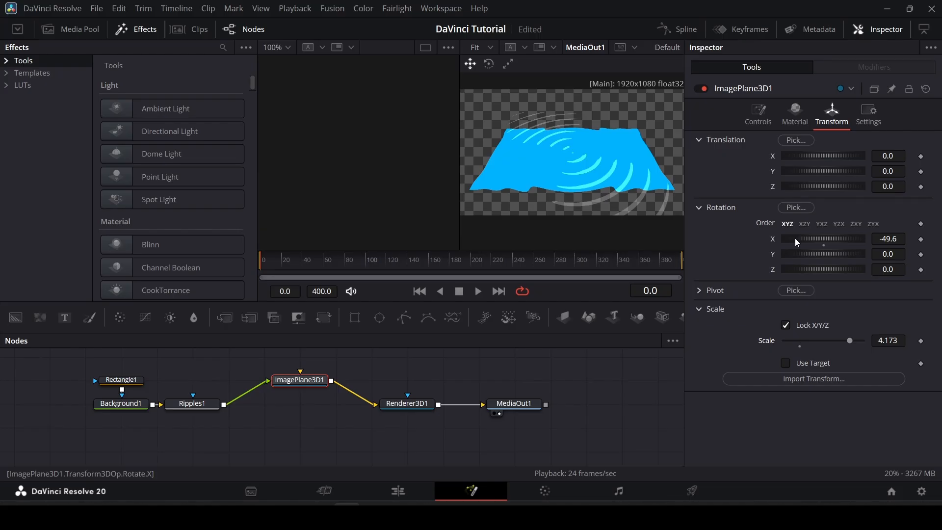
{"action": "left_click", "coordinate": [479, 292]}
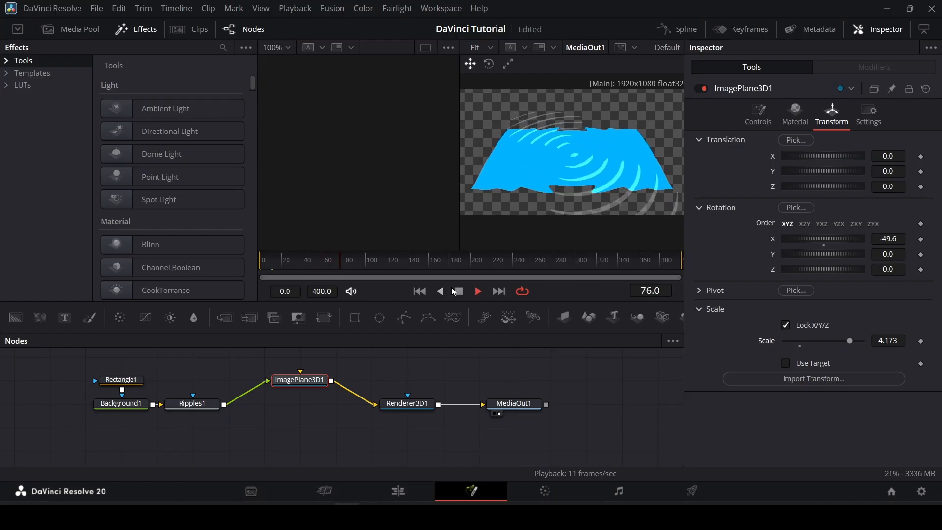
{"action": "left_click", "coordinate": [464, 292]}
Make room after Background1, insert a FastNoise node between Background1 and Ripples1, and set its noise scale to 6.93.
{"action": "left_click_drag", "start_coordinate": [76, 368], "coordinate": [57, 402]}
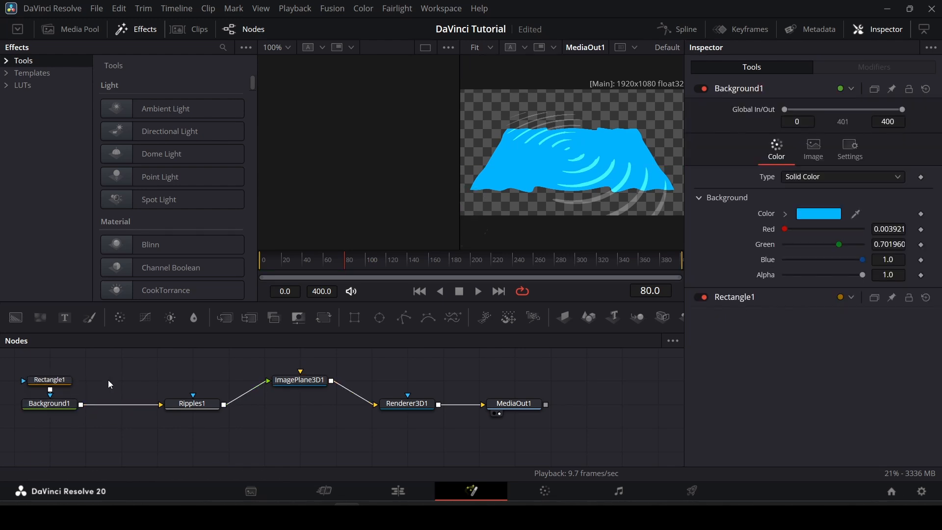
{"action": "key", "text": "shift+space"}
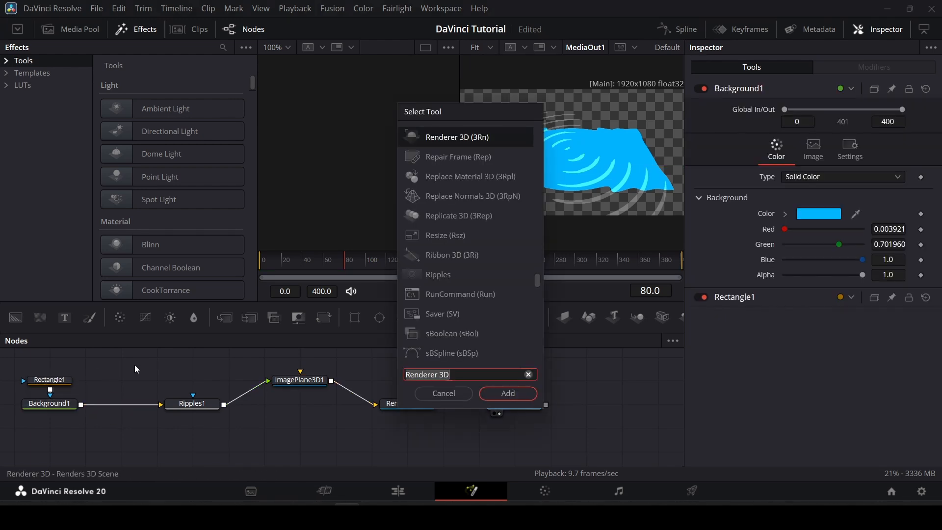
{"action": "type", "text": "noise"}
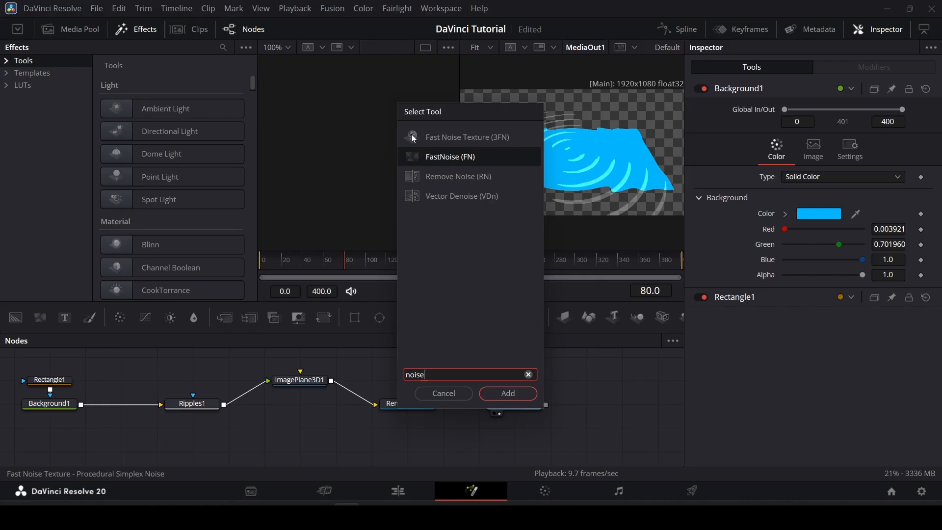
{"action": "left_click", "coordinate": [458, 157]}
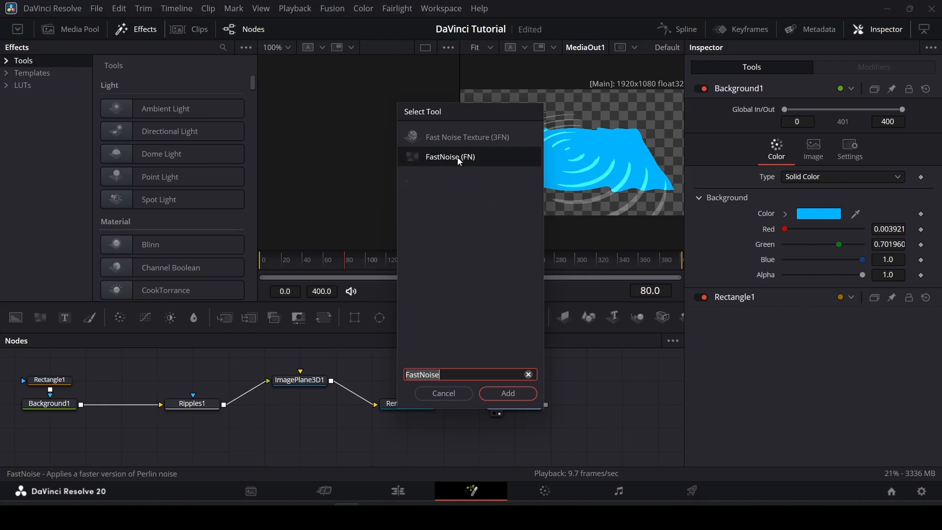
{"action": "left_click", "coordinate": [505, 398]}
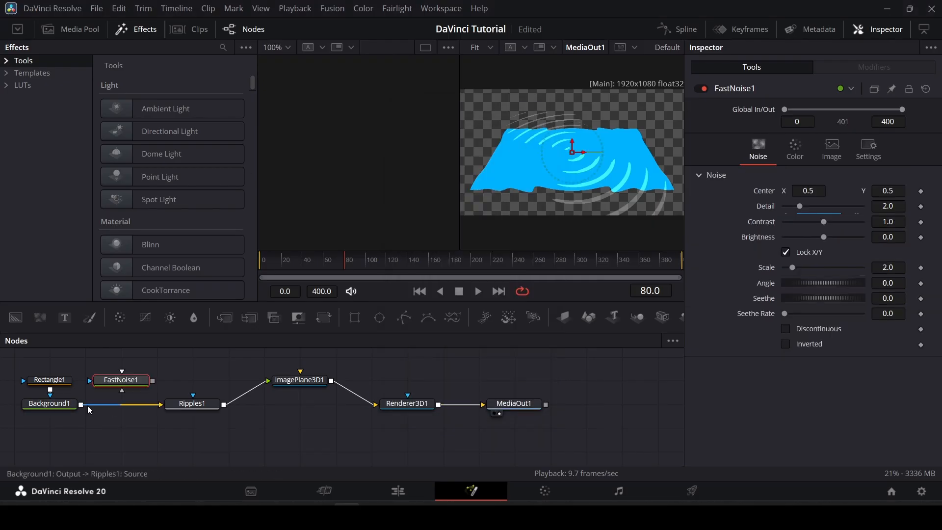
{"action": "left_click_drag", "start_coordinate": [81, 405], "coordinate": [90, 380]}
{"action": "left_click_drag", "start_coordinate": [154, 380], "coordinate": [137, 404]}
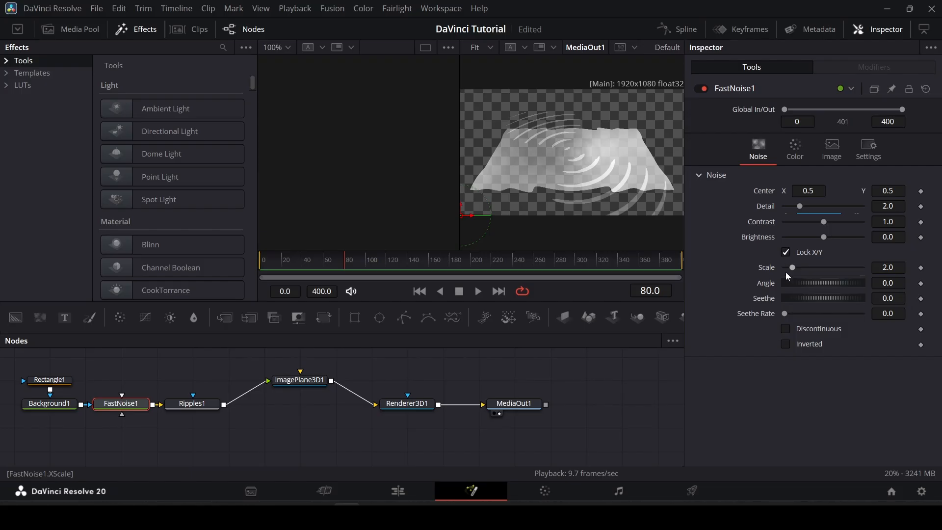
{"action": "left_click_drag", "start_coordinate": [791, 266], "coordinate": [811, 269]}
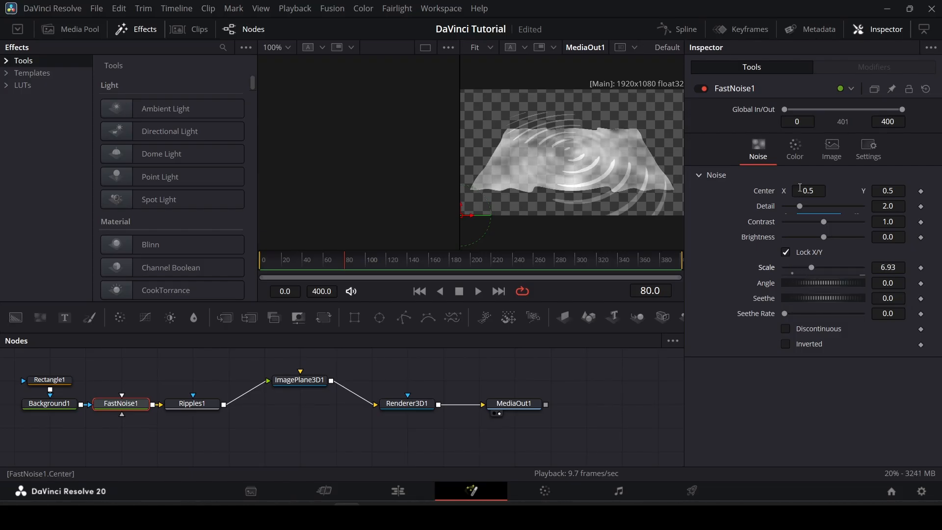
Set FastNoise1's Color 2 to bright blue #00c8ff.
{"action": "left_click", "coordinate": [795, 147]}
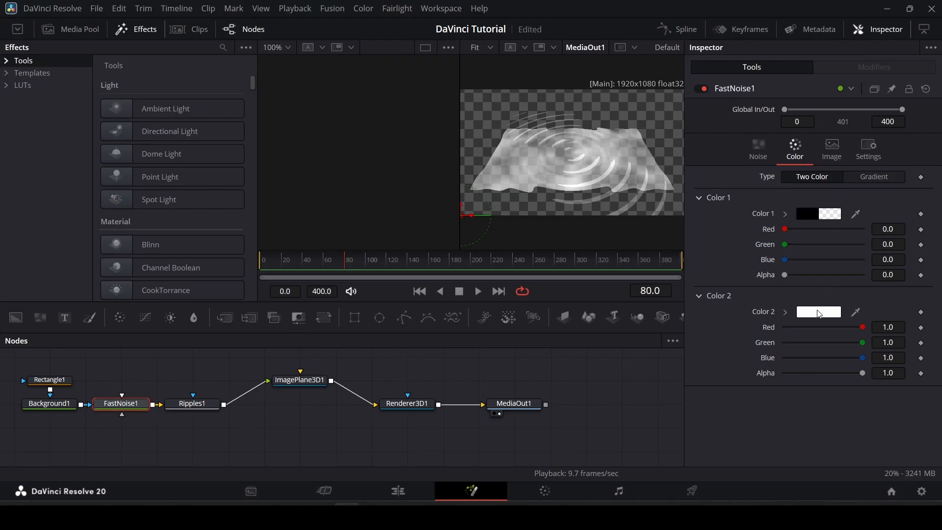
{"action": "left_click", "coordinate": [814, 316]}
{"action": "left_click", "coordinate": [530, 159]}
{"action": "left_click", "coordinate": [523, 159]}
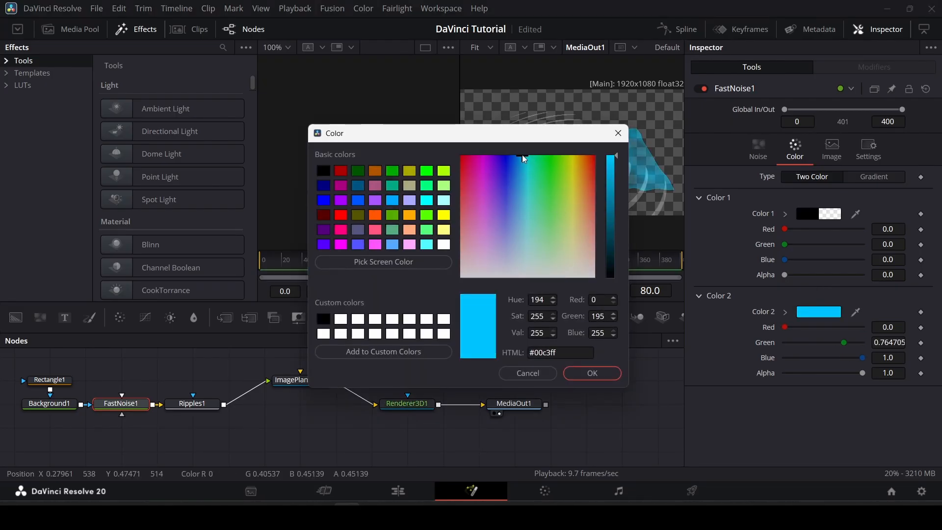
{"action": "left_click", "coordinate": [609, 372]}
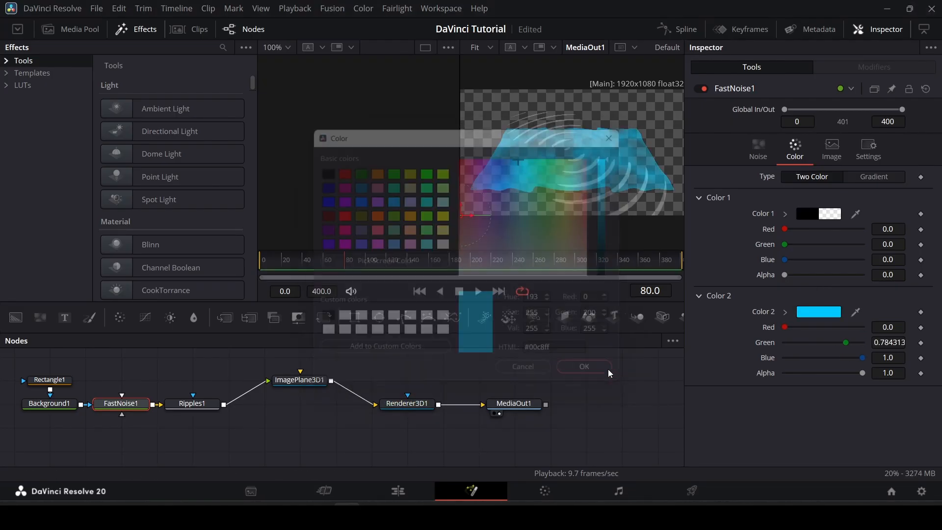
Set FastNoise1's Color 1 to bright blue #01c8ff.
{"action": "left_click", "coordinate": [803, 214]}
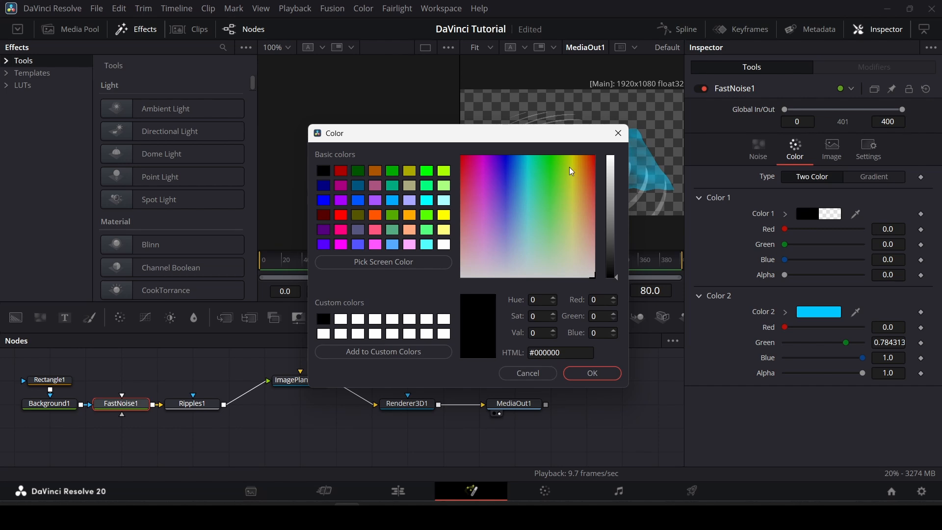
{"action": "left_click_drag", "start_coordinate": [608, 169], "coordinate": [610, 153]}
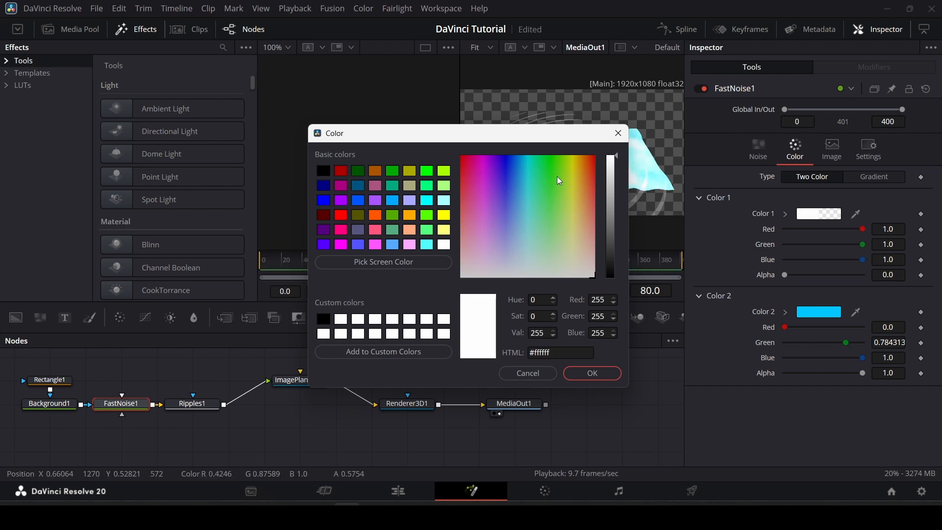
{"action": "left_click", "coordinate": [525, 156]}
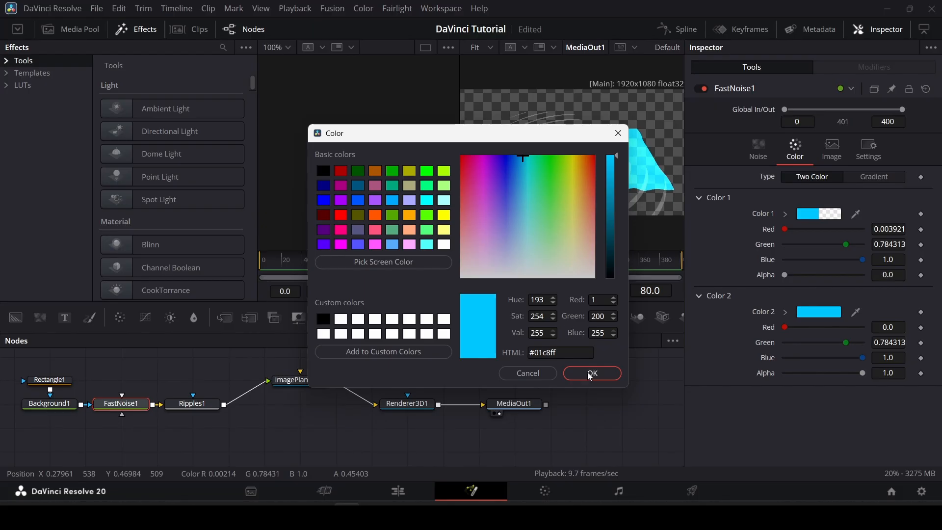
{"action": "left_click", "coordinate": [592, 373]}
Change FastNoise1's Color 2 to white #ffffff.
{"action": "left_click", "coordinate": [812, 314]}
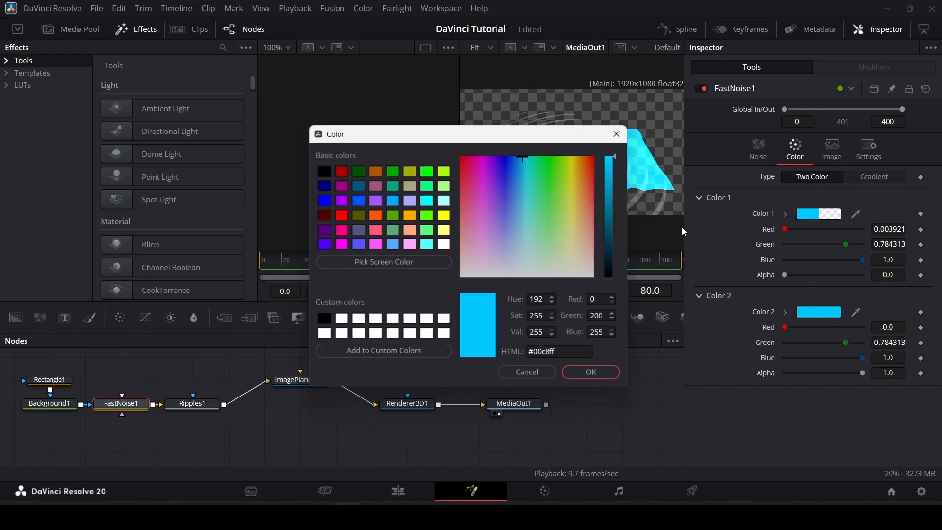
{"action": "left_click_drag", "start_coordinate": [587, 167], "coordinate": [552, 276]}
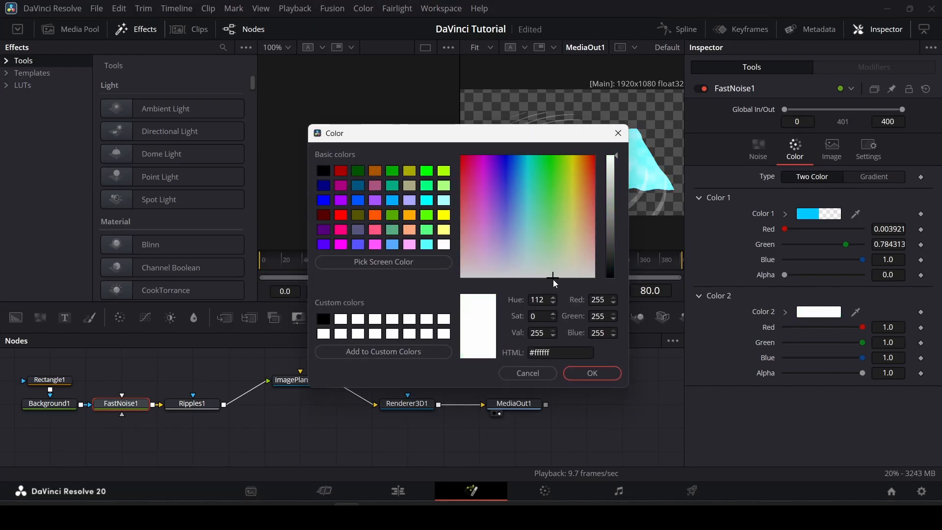
{"action": "left_click", "coordinate": [592, 373]}
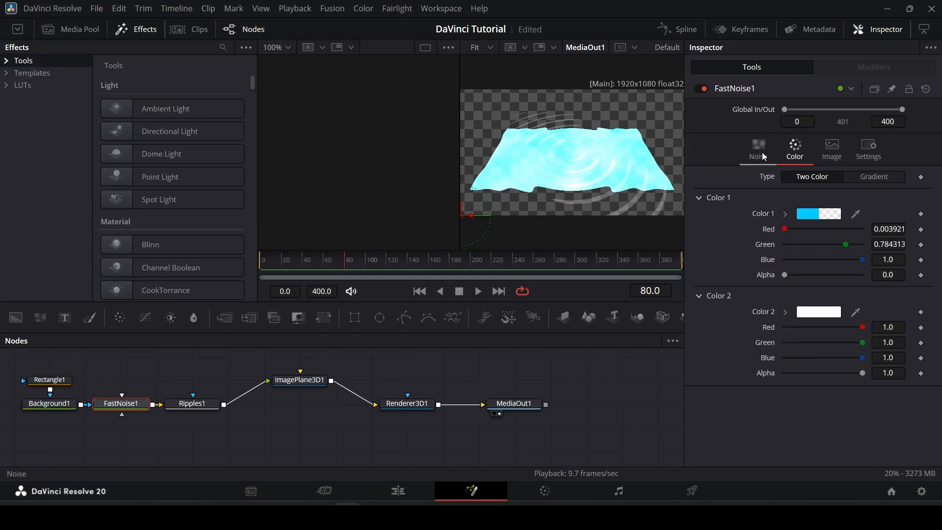
Switch FastNoise1's color type to Gradient and set its end stop to bright blue with red 0.0, green 0.772549 and blue 0.988235.
{"action": "left_click", "coordinate": [869, 177]}
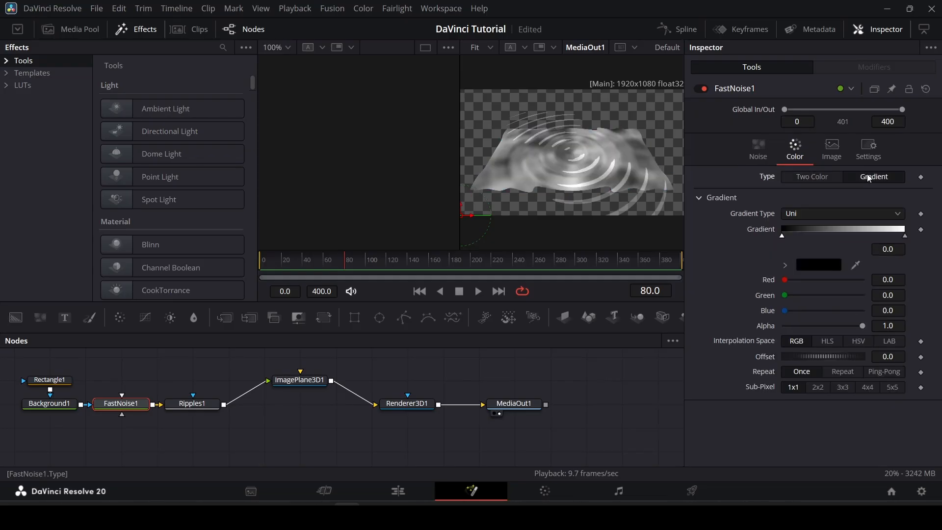
{"action": "left_click", "coordinate": [904, 230]}
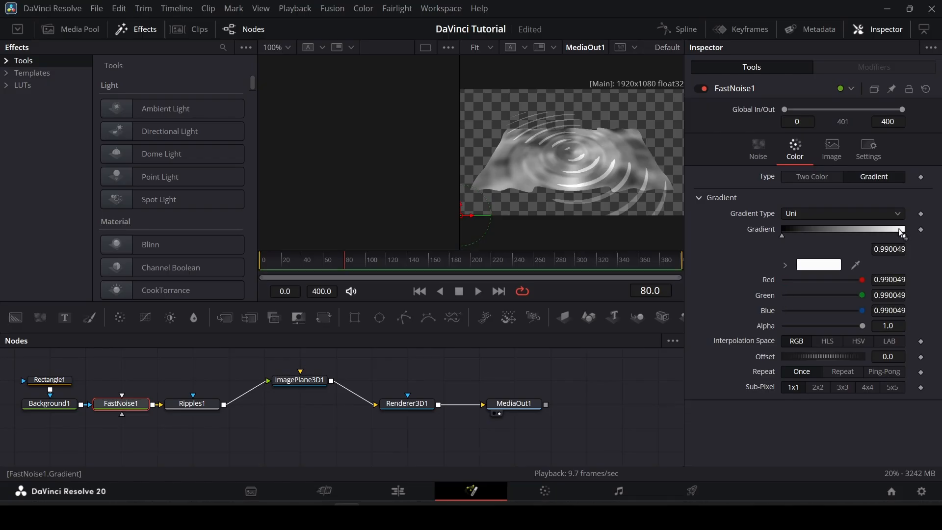
{"action": "left_click", "coordinate": [824, 265]}
{"action": "left_click_drag", "start_coordinate": [534, 173], "coordinate": [522, 155]}
{"action": "left_click", "coordinate": [592, 372]}
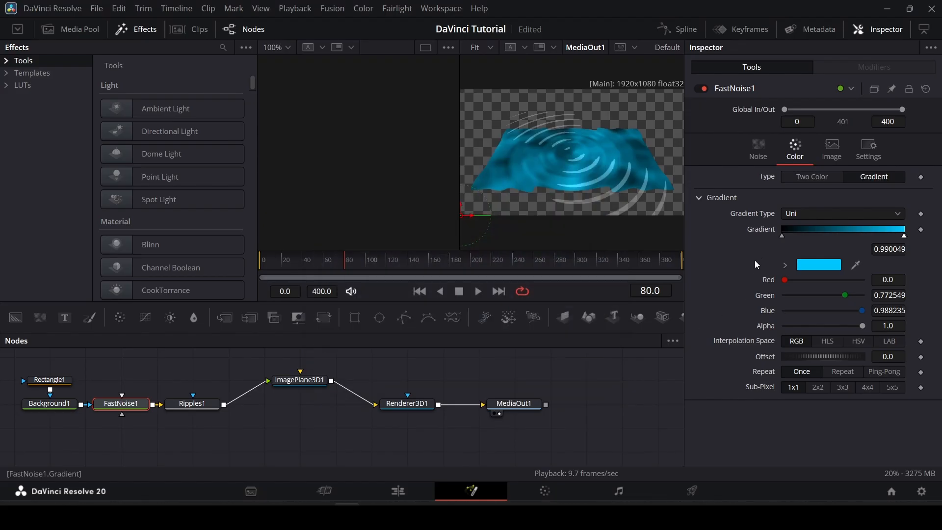
Set the start stop of FastNoise1's gradient to near-white #fafff8.
{"action": "left_click", "coordinate": [781, 235]}
{"action": "left_click", "coordinate": [821, 267]}
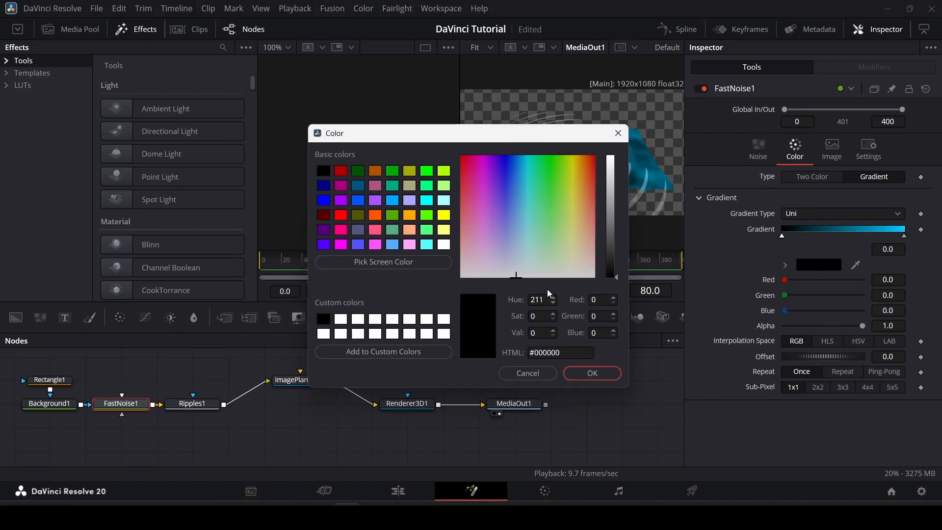
{"action": "left_click_drag", "start_coordinate": [616, 174], "coordinate": [616, 161]}
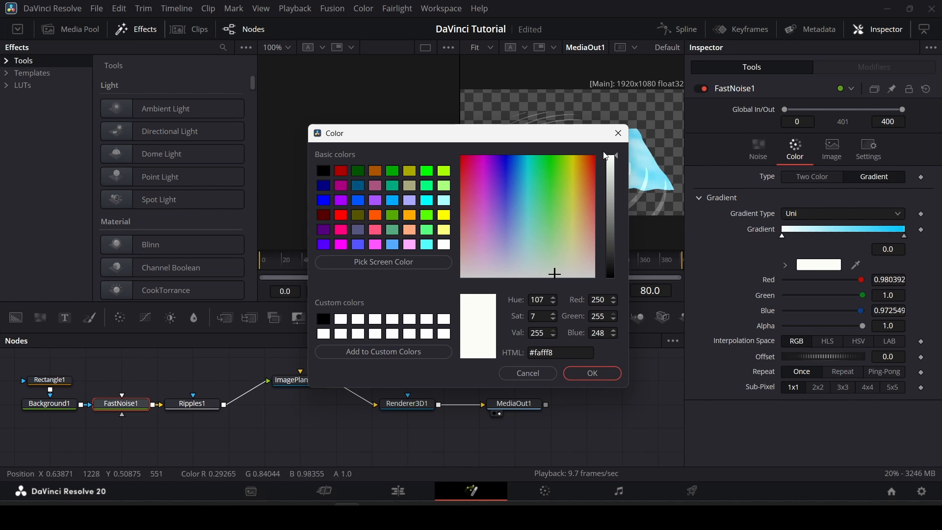
{"action": "left_click", "coordinate": [588, 377]}
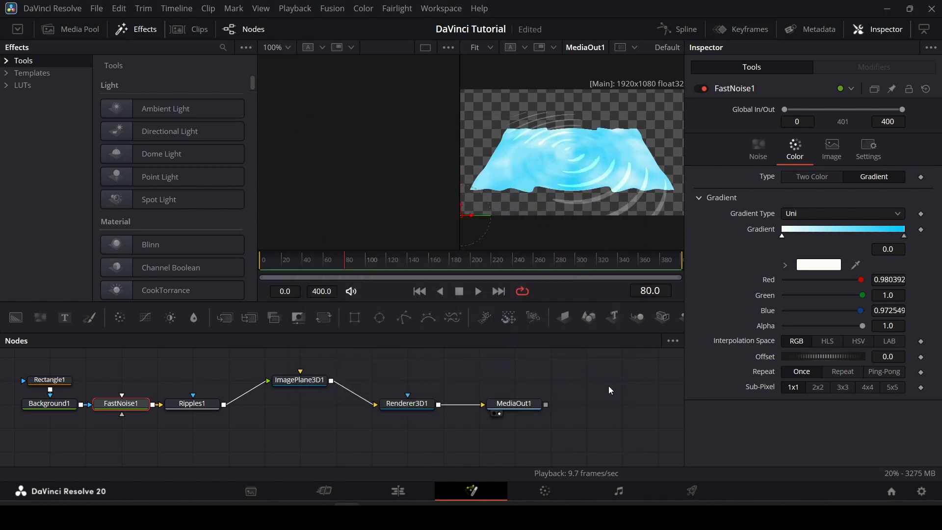
Change the start stop of FastNoise1's gradient to pale cyan #c6f9ff.
{"action": "left_click", "coordinate": [821, 266]}
{"action": "mouse_move", "coordinate": [526, 233]}
{"action": "left_mouse_down"}
{"action": "mouse_move", "coordinate": [528, 219]}
{"action": "mouse_move", "coordinate": [525, 250]}
{"action": "left_mouse_up"}
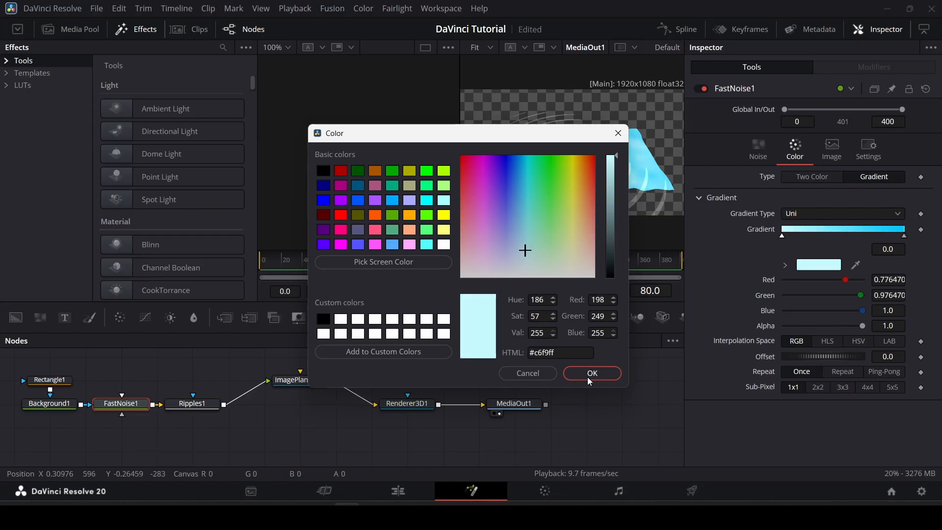
{"action": "left_click", "coordinate": [591, 374]}
Play back the ripple animation in the Fusion composition, and again in Timeline 1 on the Edit page.
{"action": "left_click", "coordinate": [479, 291]}
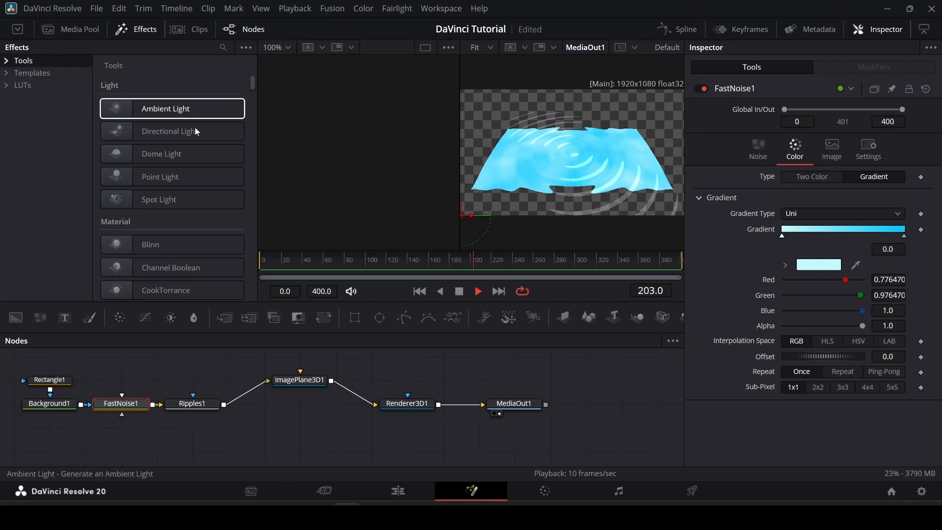
{"action": "left_click", "coordinate": [417, 492]}
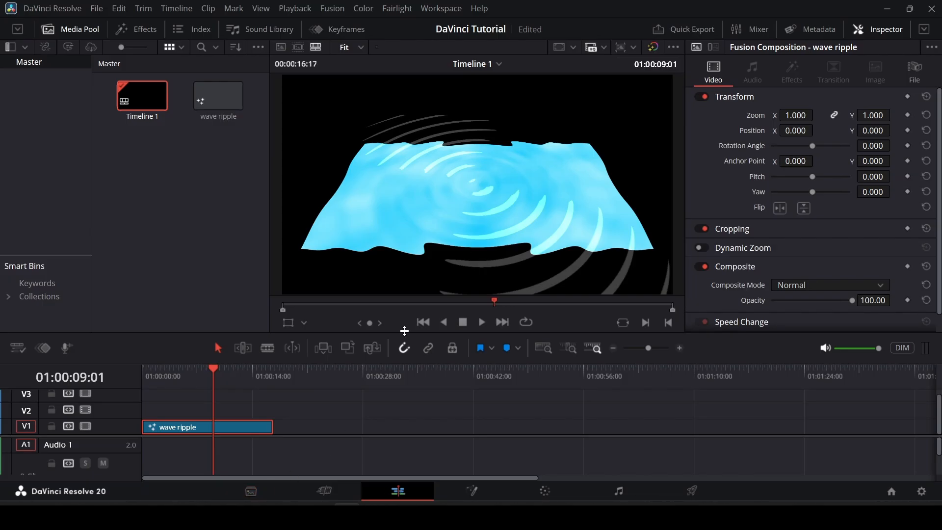
{"action": "left_click", "coordinate": [480, 322]}
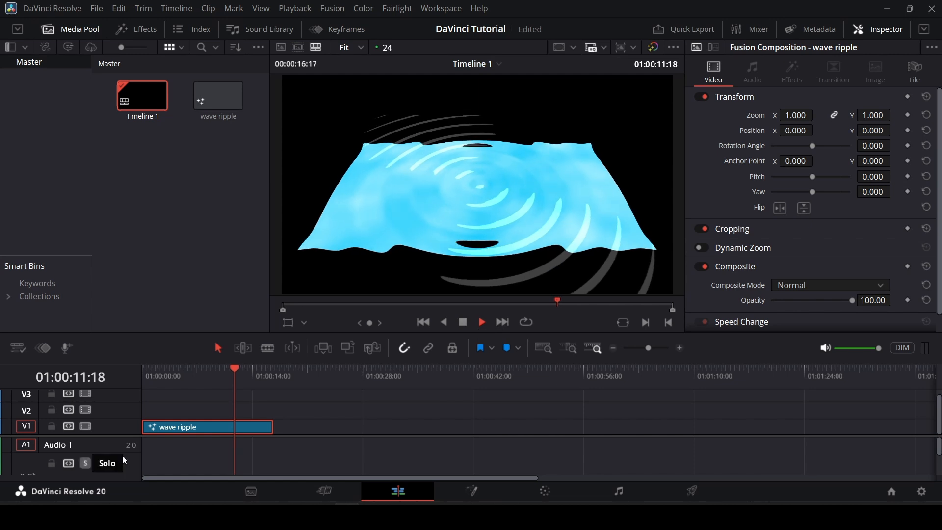
{"action": "key", "text": "space"}
Move the wave ripple clip up to track V2 and place a Solid Color generator beneath it on V1.
{"action": "left_click_drag", "start_coordinate": [191, 427], "coordinate": [196, 411]}
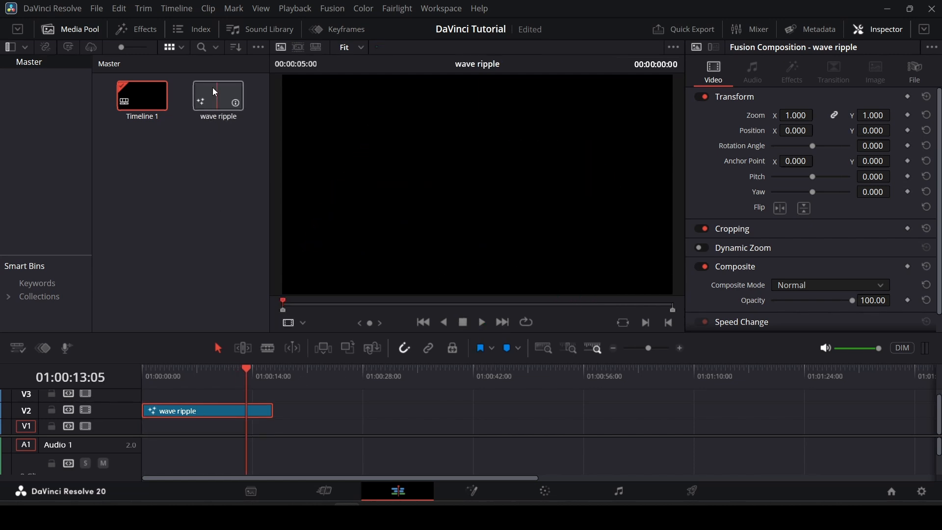
{"action": "left_click", "coordinate": [124, 28]}
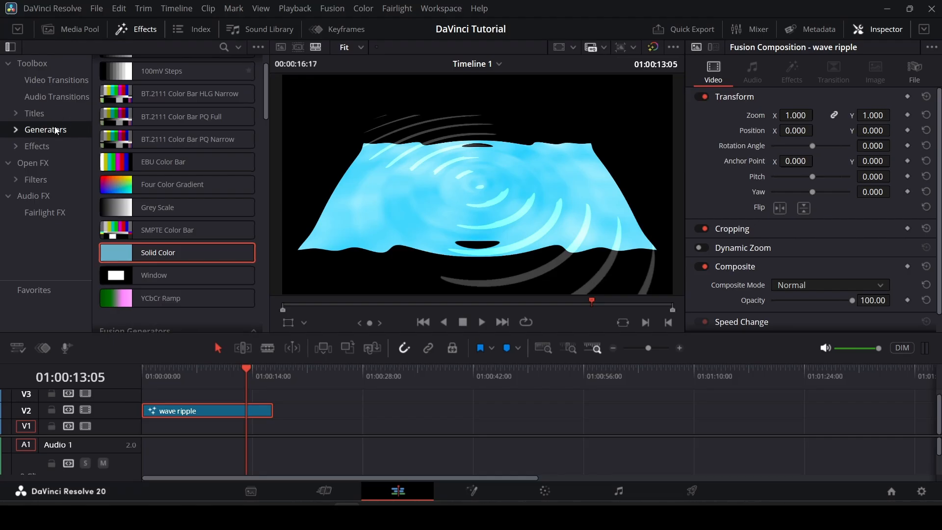
{"action": "left_click_drag", "start_coordinate": [145, 259], "coordinate": [73, 407]}
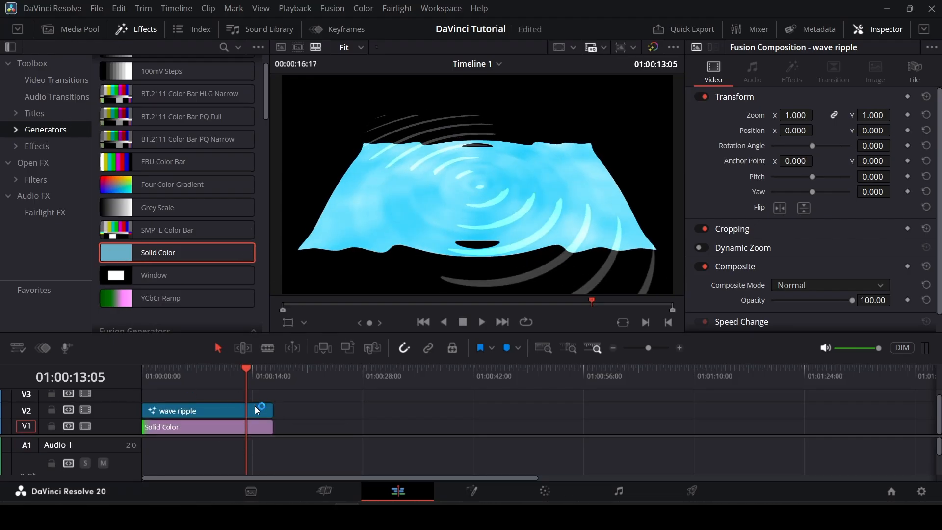
Set the Solid Color generator to a bright cyan and play the timeline to check the background.
{"action": "left_click", "coordinate": [242, 425]}
{"action": "left_click", "coordinate": [787, 143]}
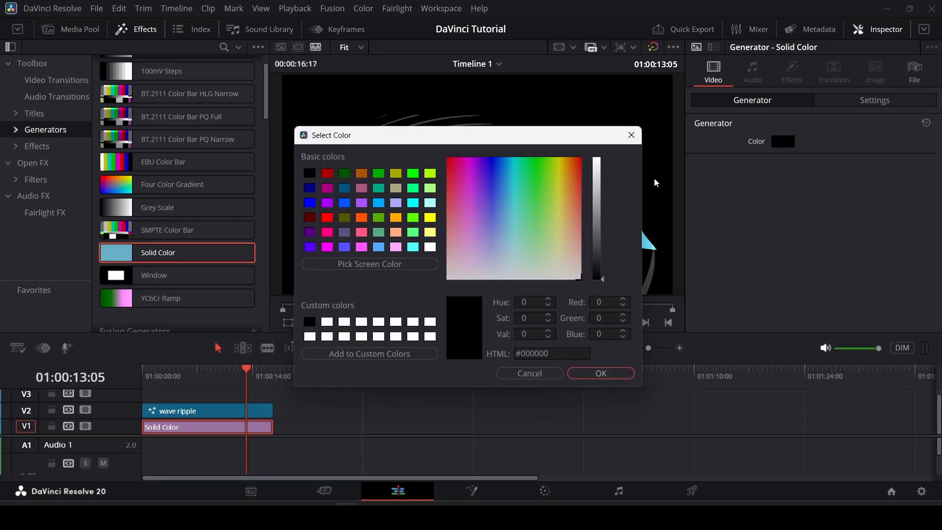
{"action": "left_click_drag", "start_coordinate": [530, 175], "coordinate": [511, 161]}
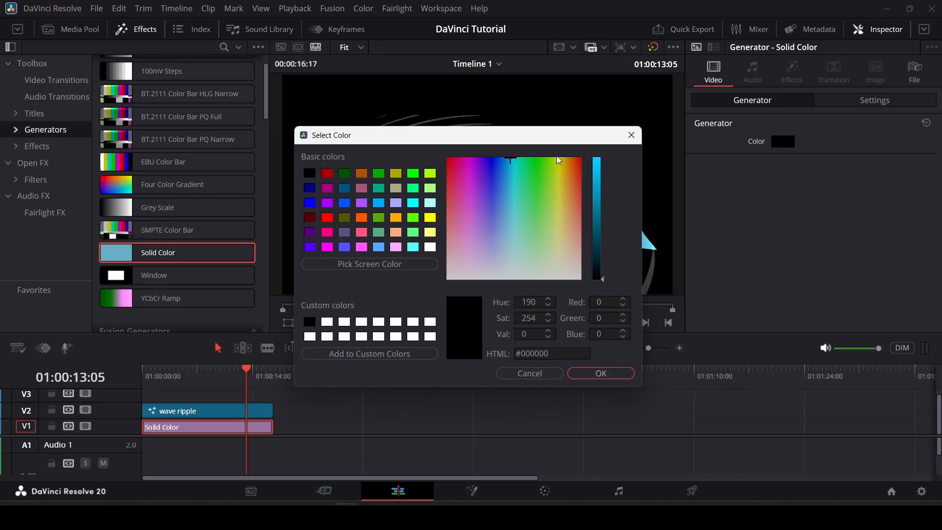
{"action": "left_click", "coordinate": [597, 160]}
{"action": "left_click", "coordinate": [616, 374]}
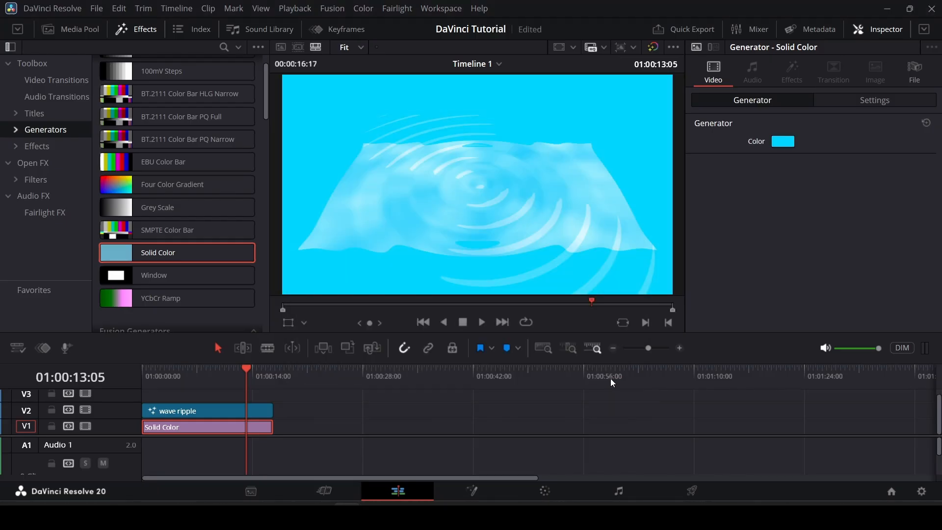
{"action": "left_click", "coordinate": [482, 322]}
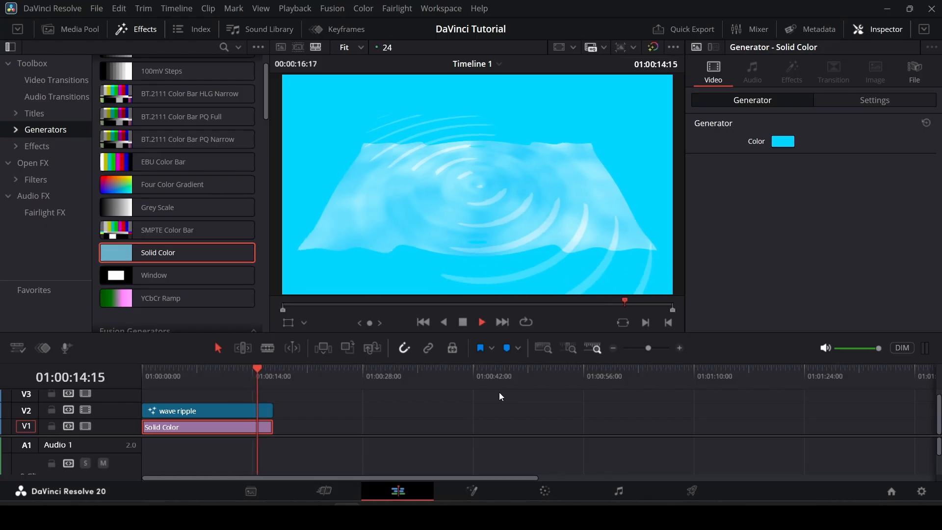
Set the Solid Color generator to black #000000 and return the playhead to the start of the timeline.
{"action": "left_click", "coordinate": [786, 146]}
{"action": "left_click_drag", "start_coordinate": [600, 152], "coordinate": [600, 267]}
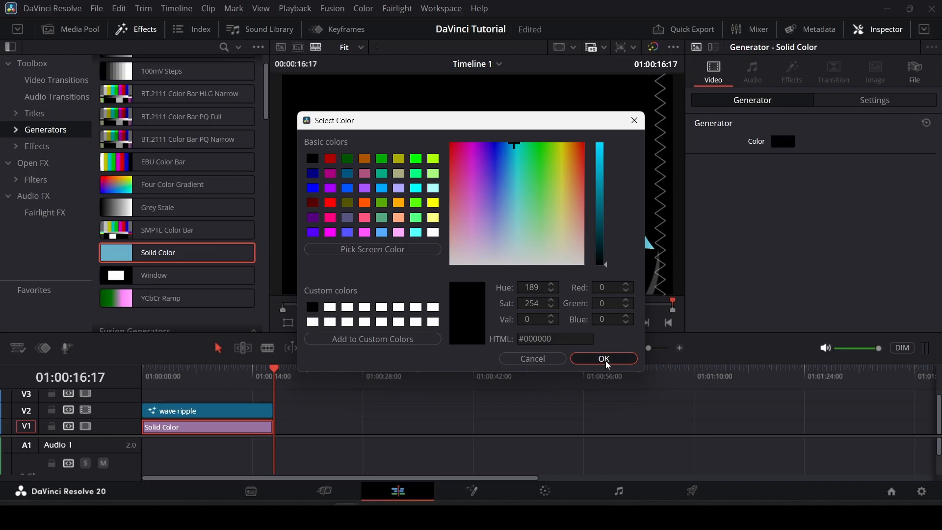
{"action": "left_click", "coordinate": [605, 359]}
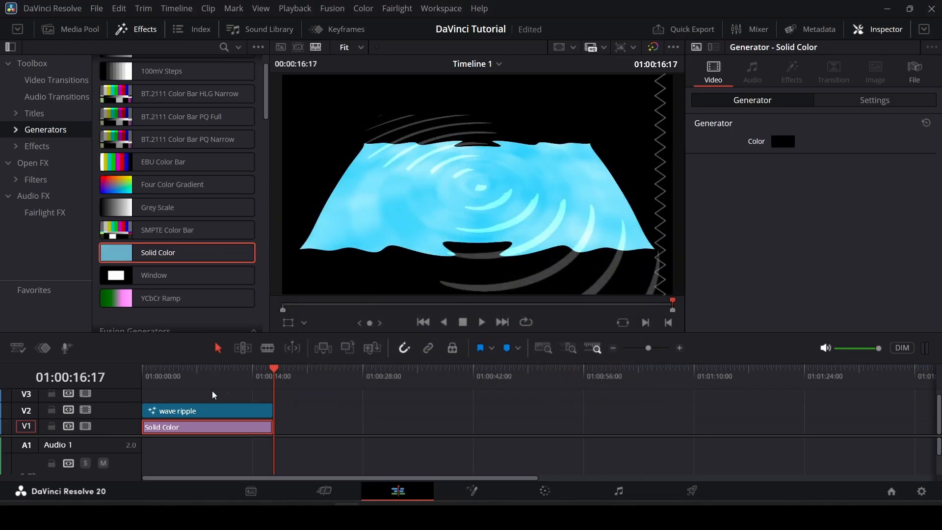
{"action": "key", "text": "Home"}
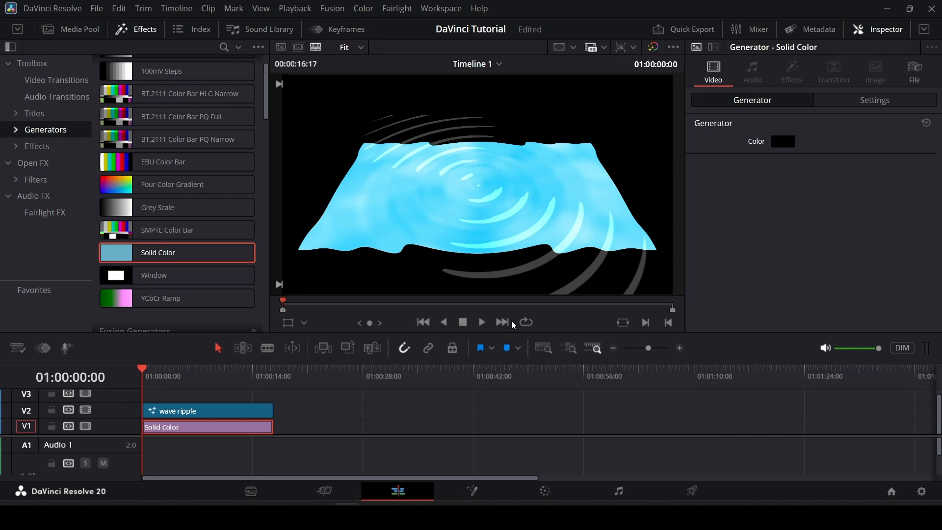